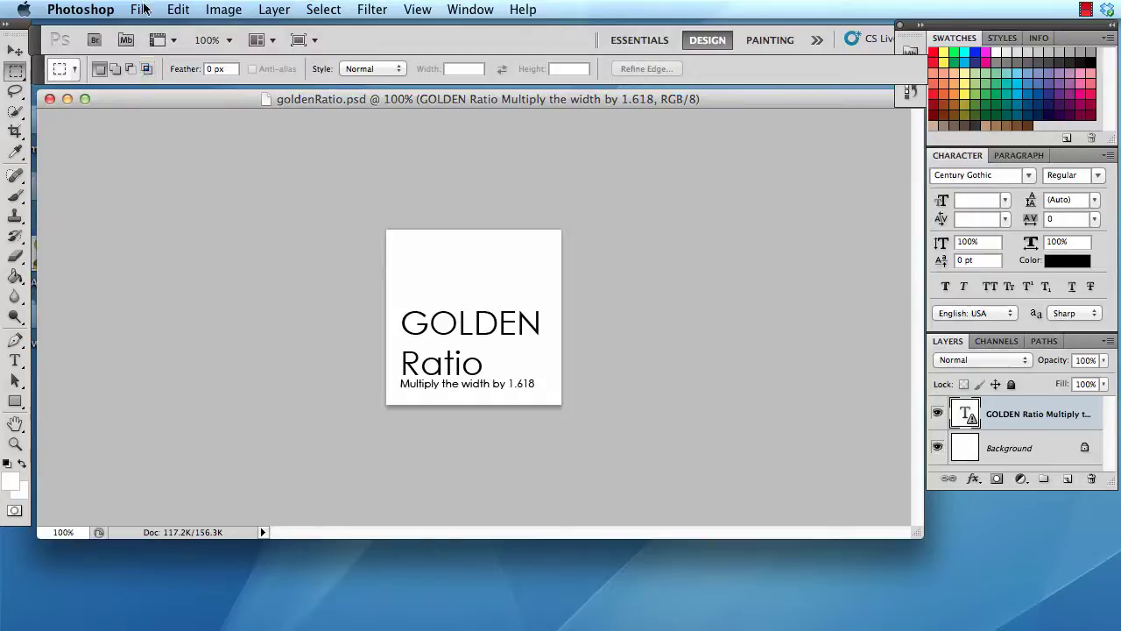
- Check in Image Size that the canvas is 200 × 200 pixels, then switch to Firefox
left_click(178, 9)
mouse_move(224, 9)
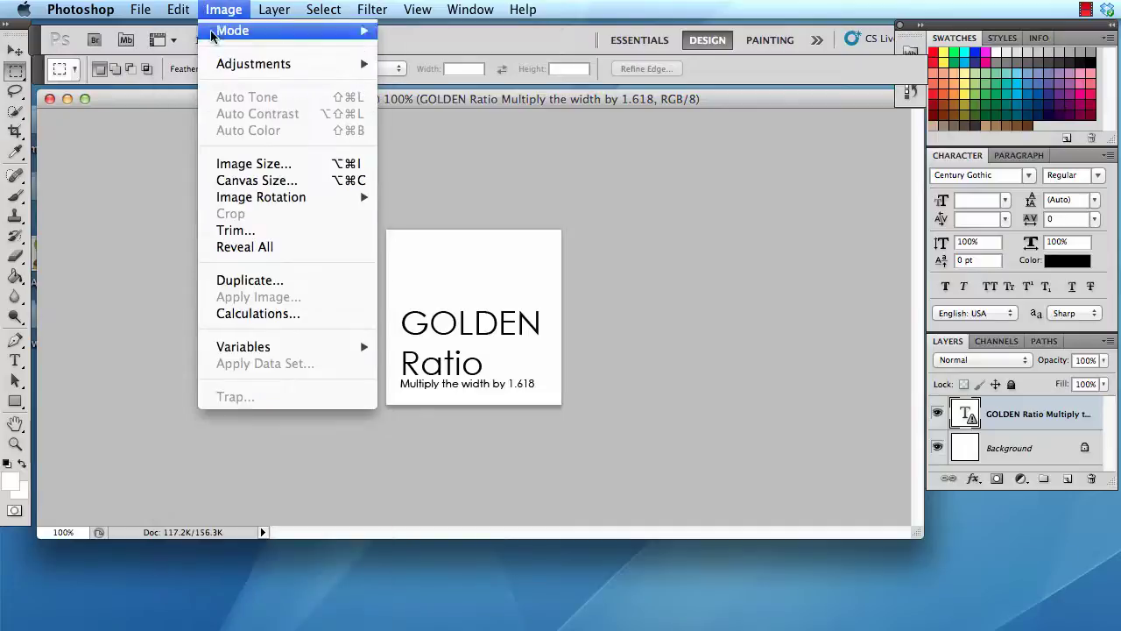
left_click(224, 166)
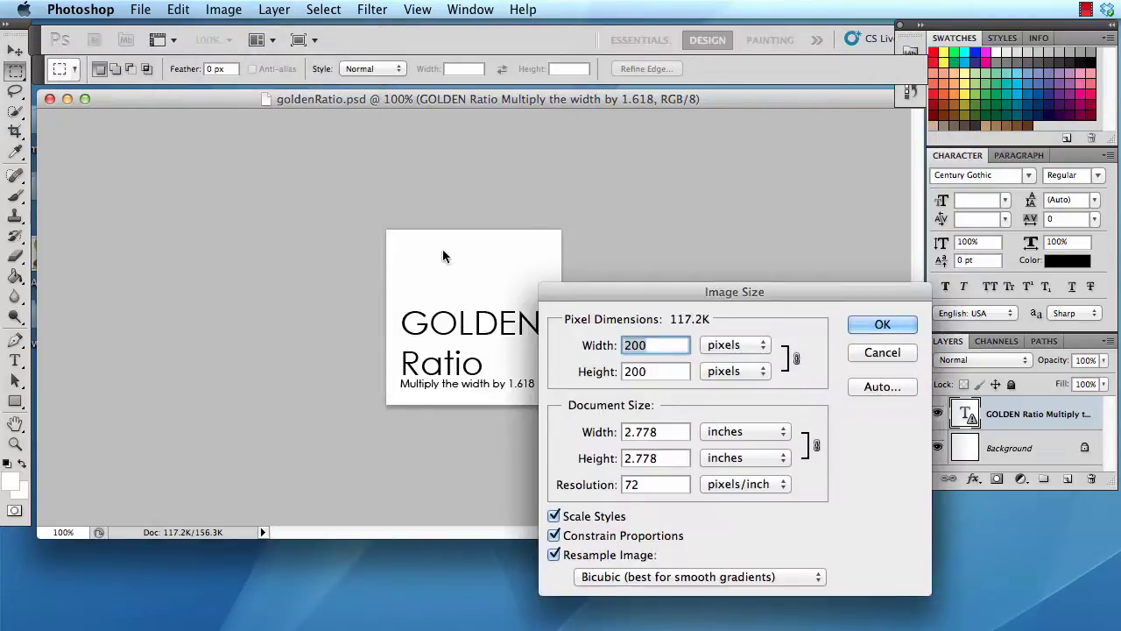
left_click(872, 324)
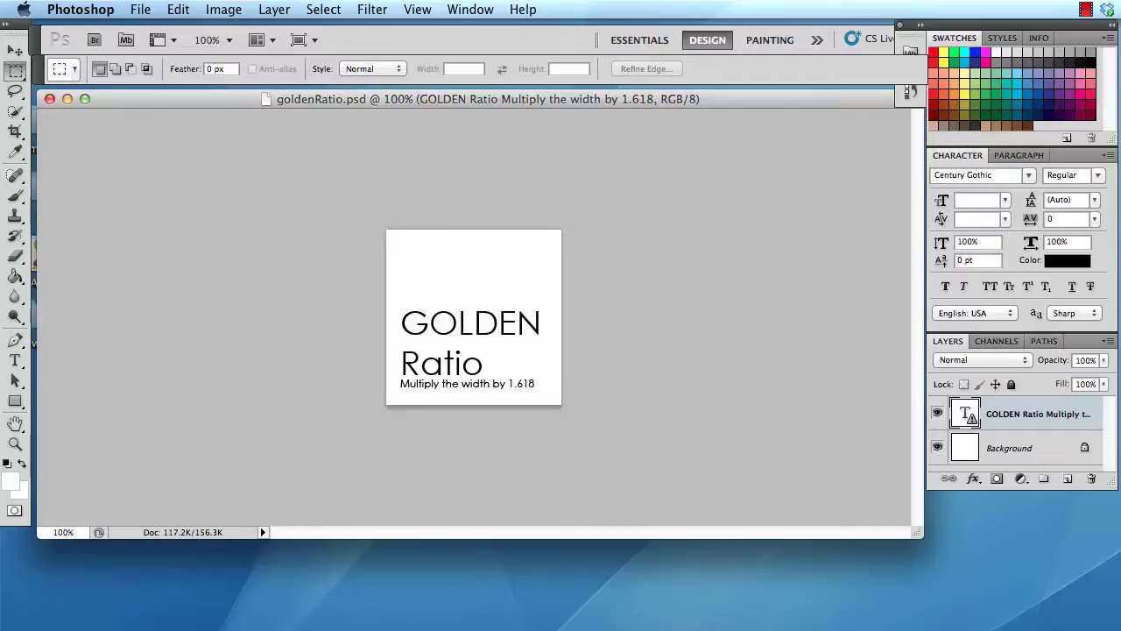
key("super+Tab")
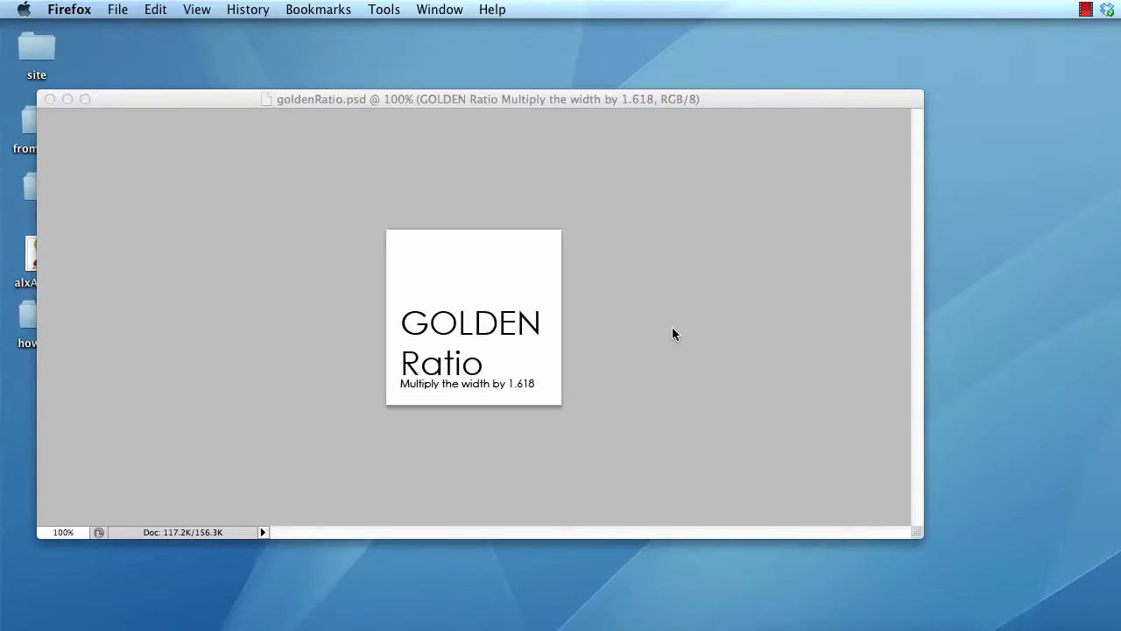
- Paste the child's photo as Layer 1 and scale it to about 20%, centring her face
key("super+Tab")
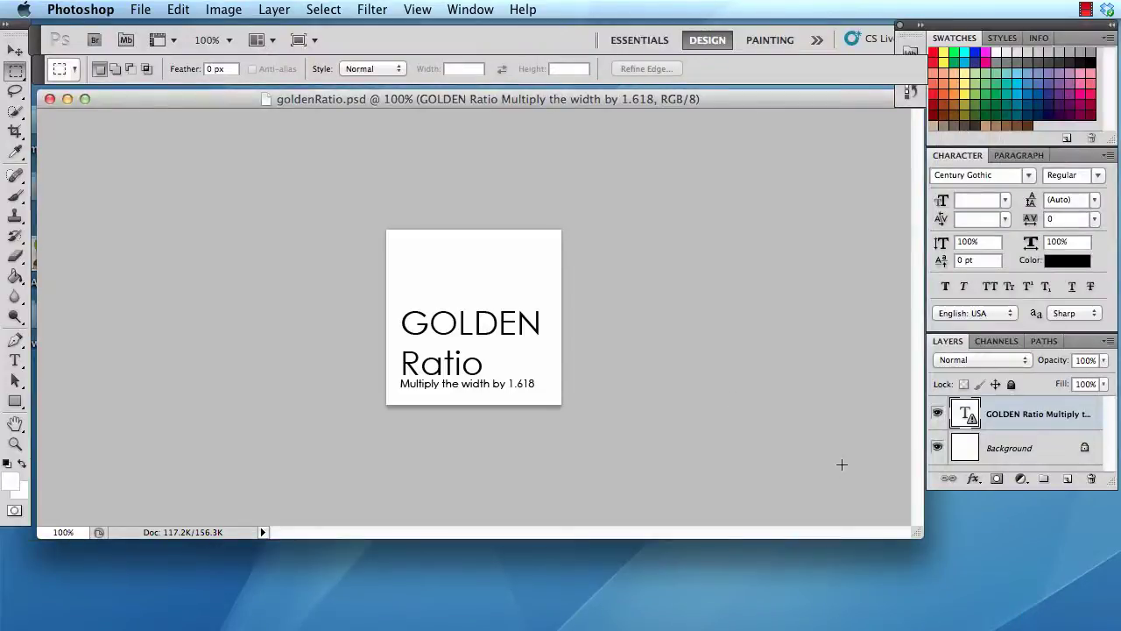
key("super+v")
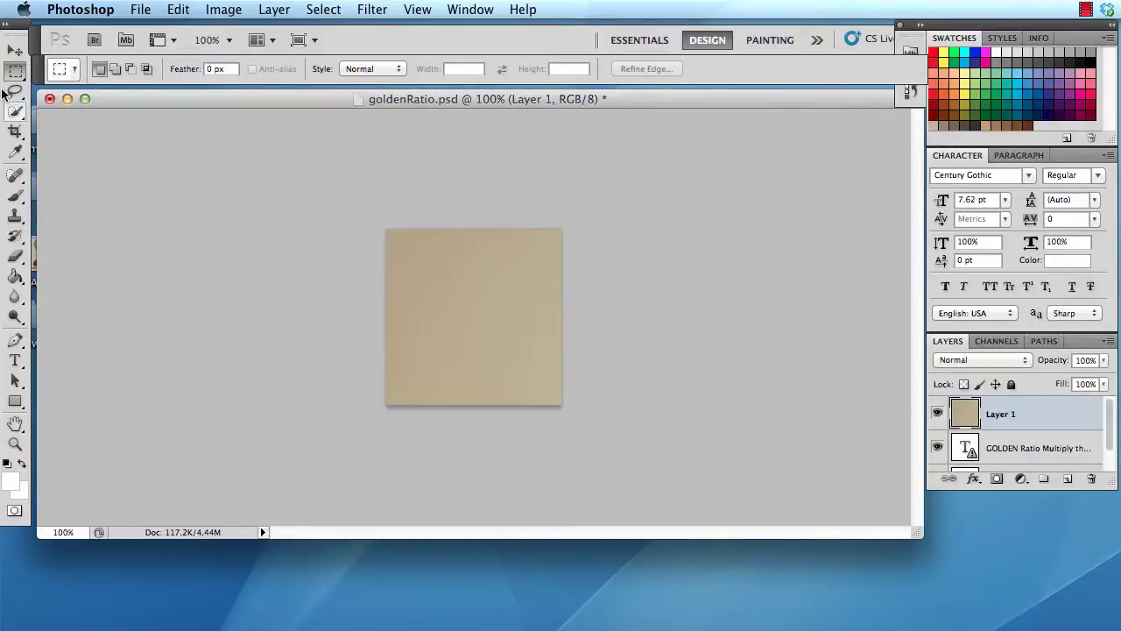
left_click(15, 50)
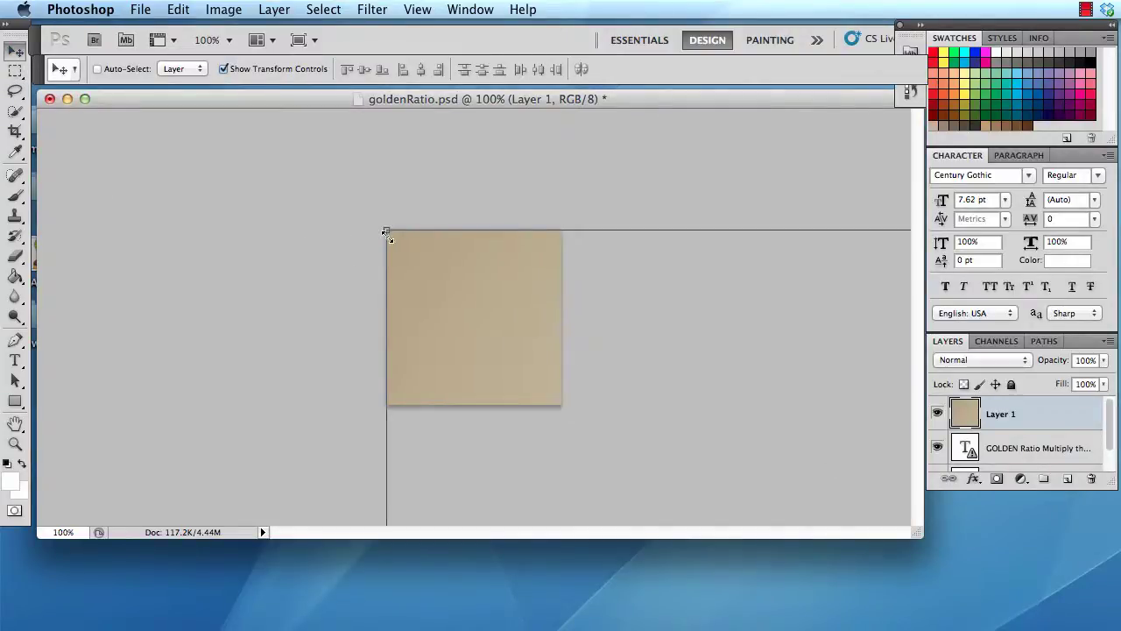
left_click_drag(386, 233, 654, 408)
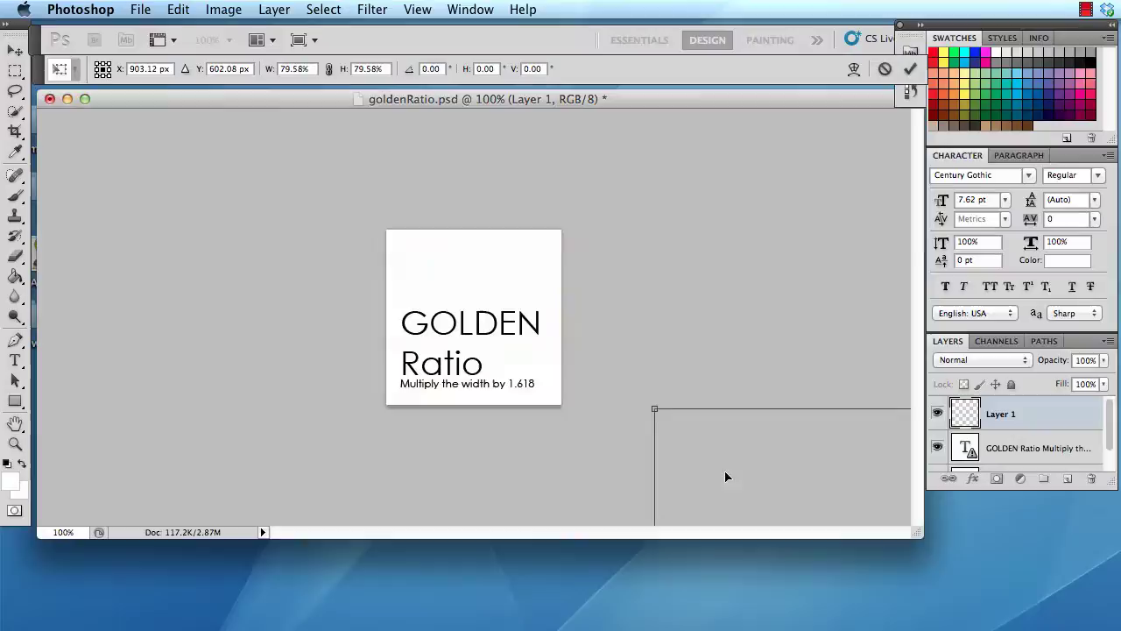
left_click_drag(725, 476, 284, 182)
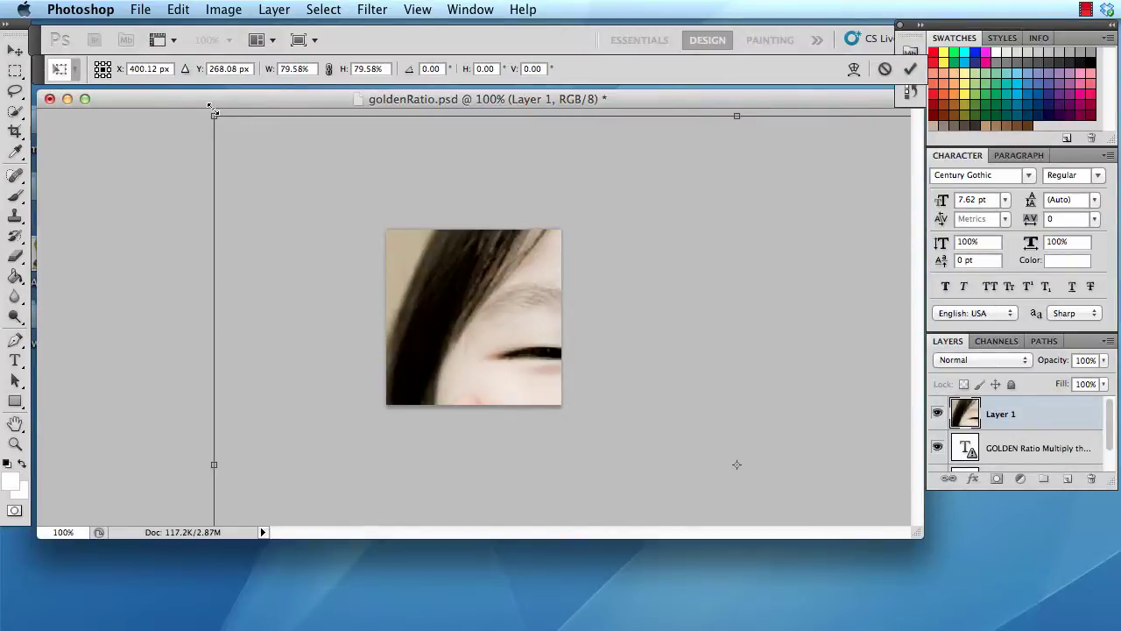
left_click_drag(211, 108, 257, 213)
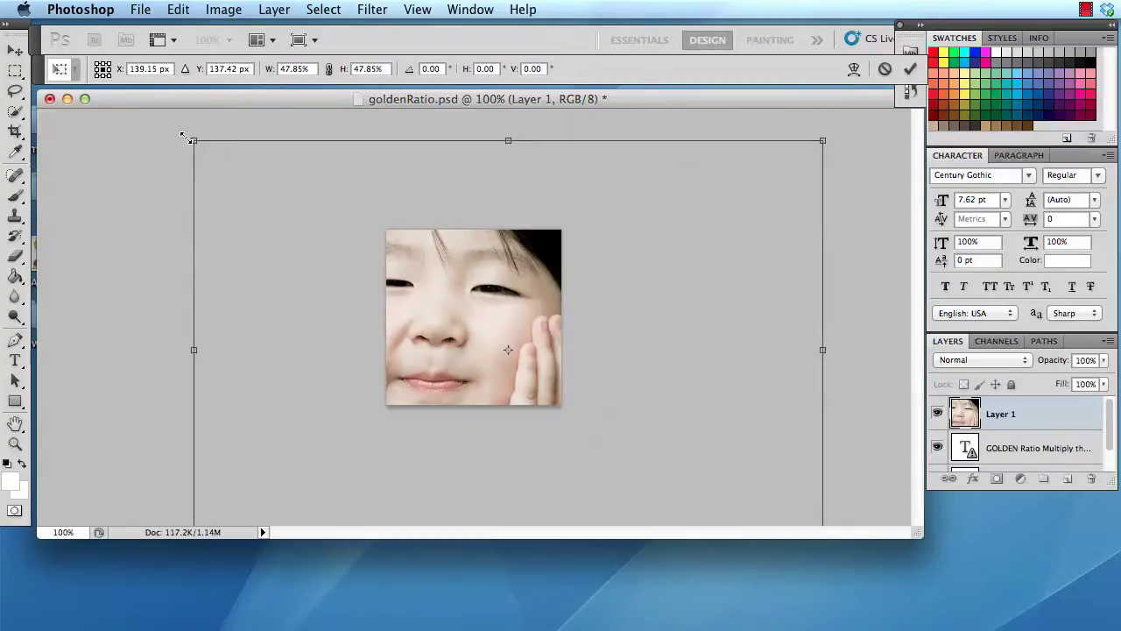
left_click_drag(223, 164, 468, 320)
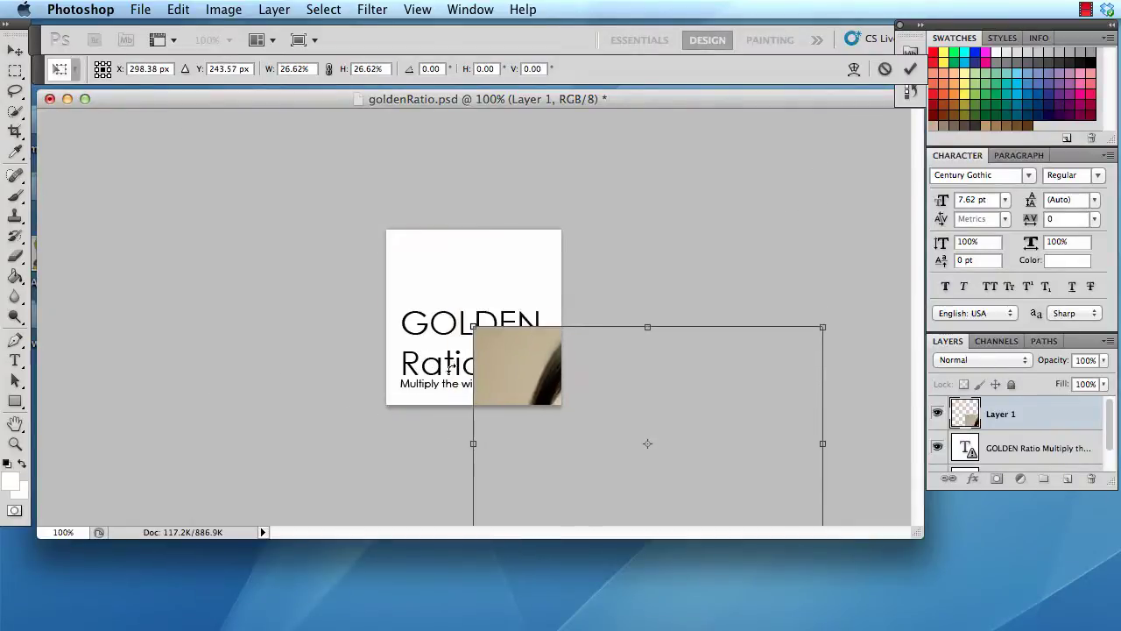
left_click_drag(567, 383, 458, 274)
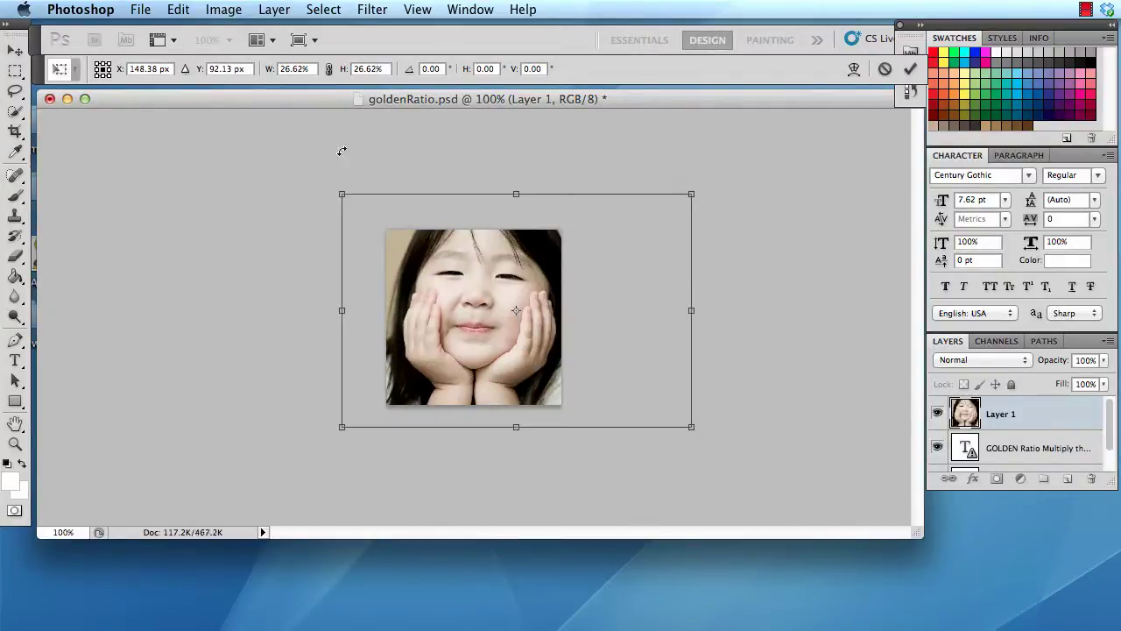
left_click_drag(339, 191, 370, 242)
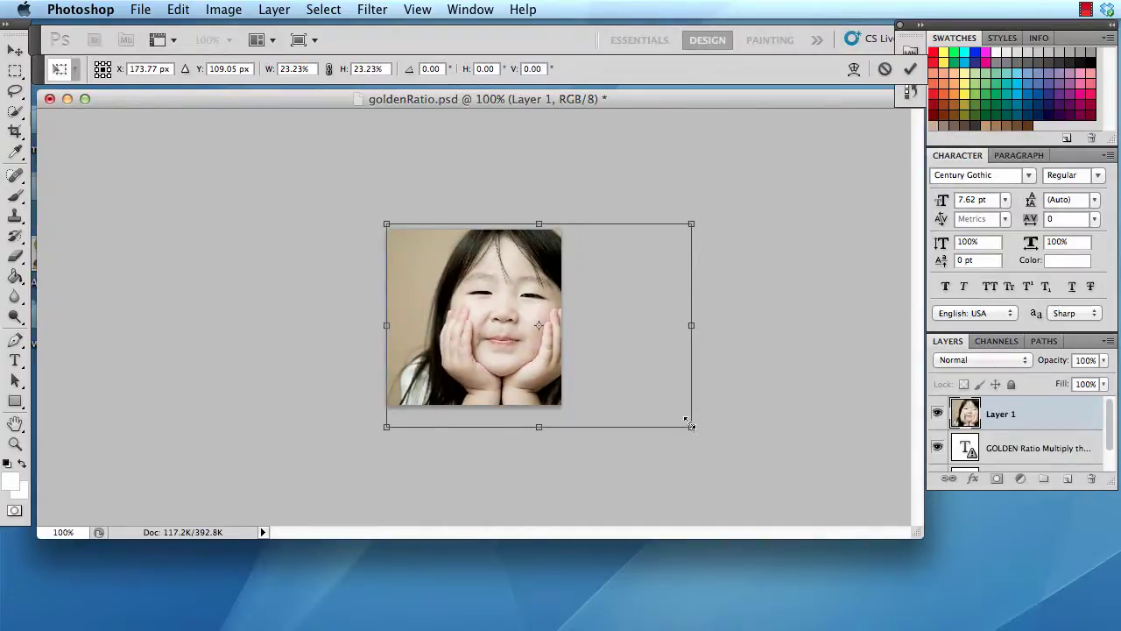
left_click_drag(689, 425, 638, 419)
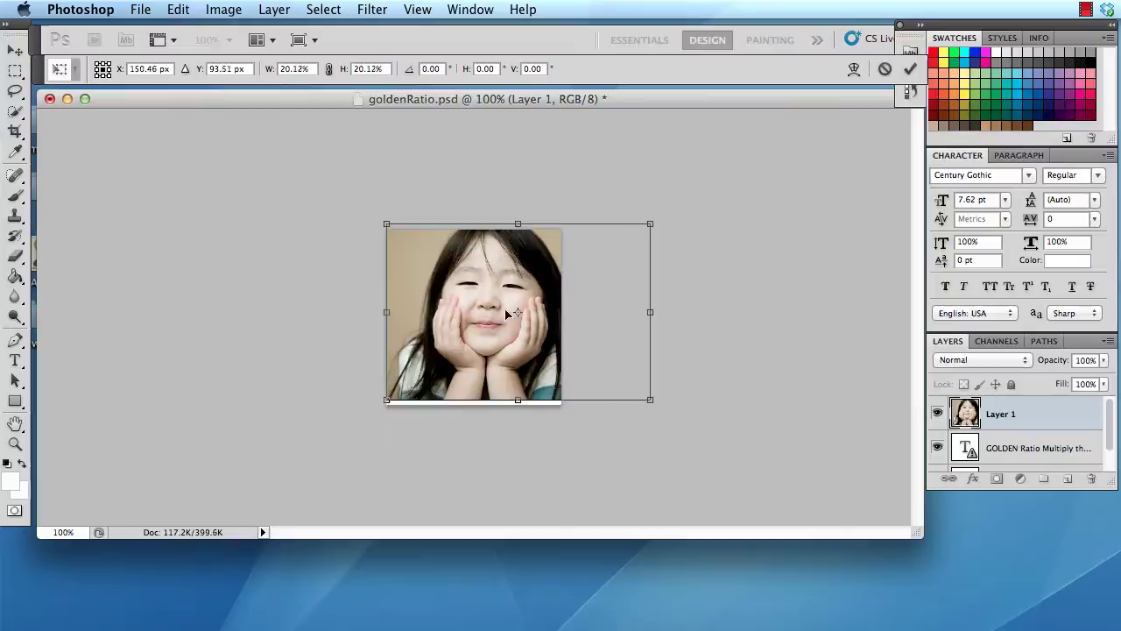
left_click_drag(507, 315, 474, 317)
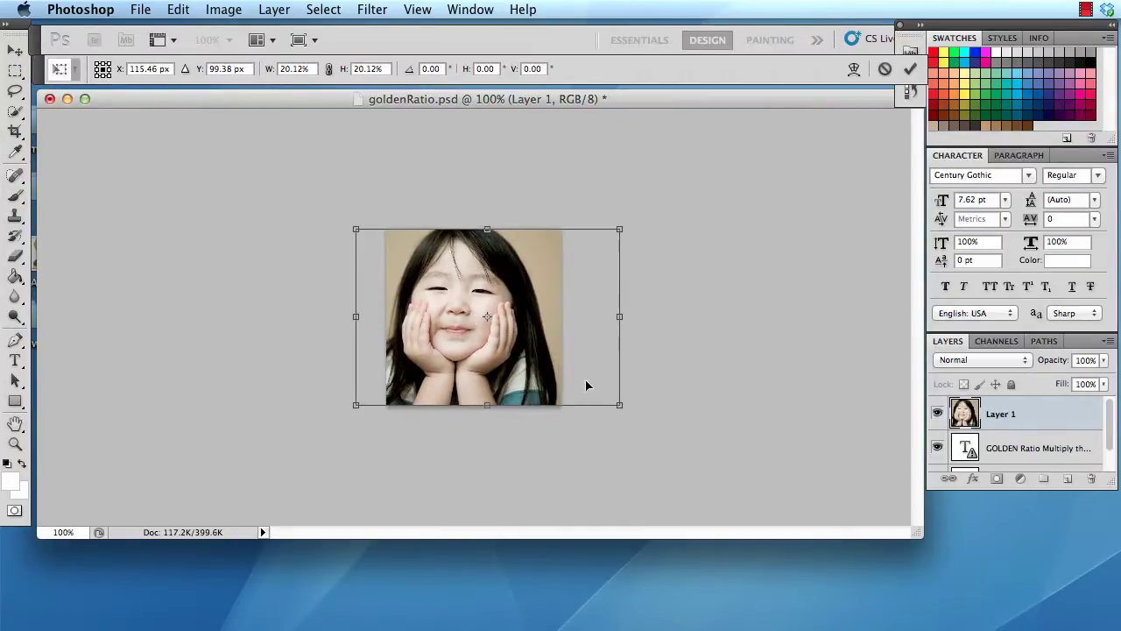
left_click(15, 70)
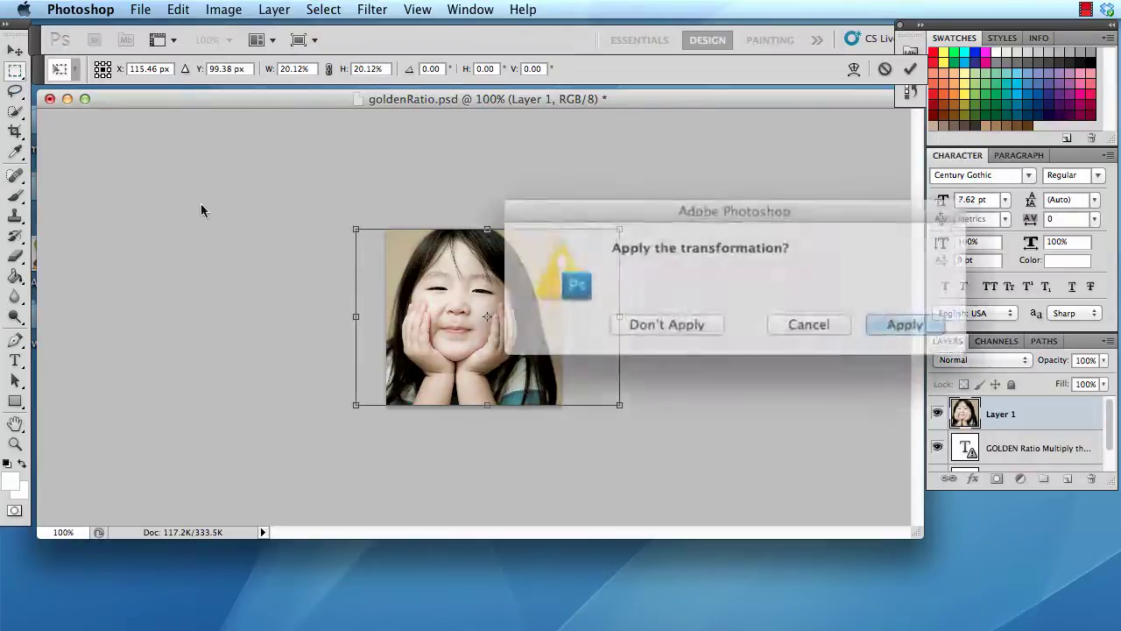
- Apply the 20% scaling and crop the photo to the 200 × 200 canvas
left_click(882, 319)
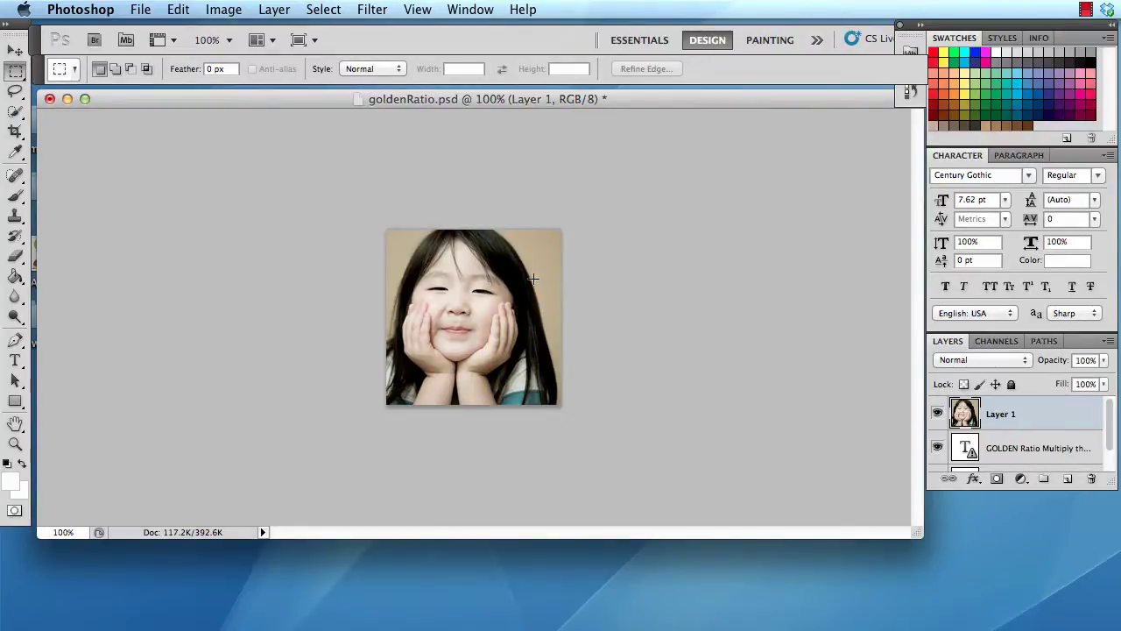
left_click(15, 131)
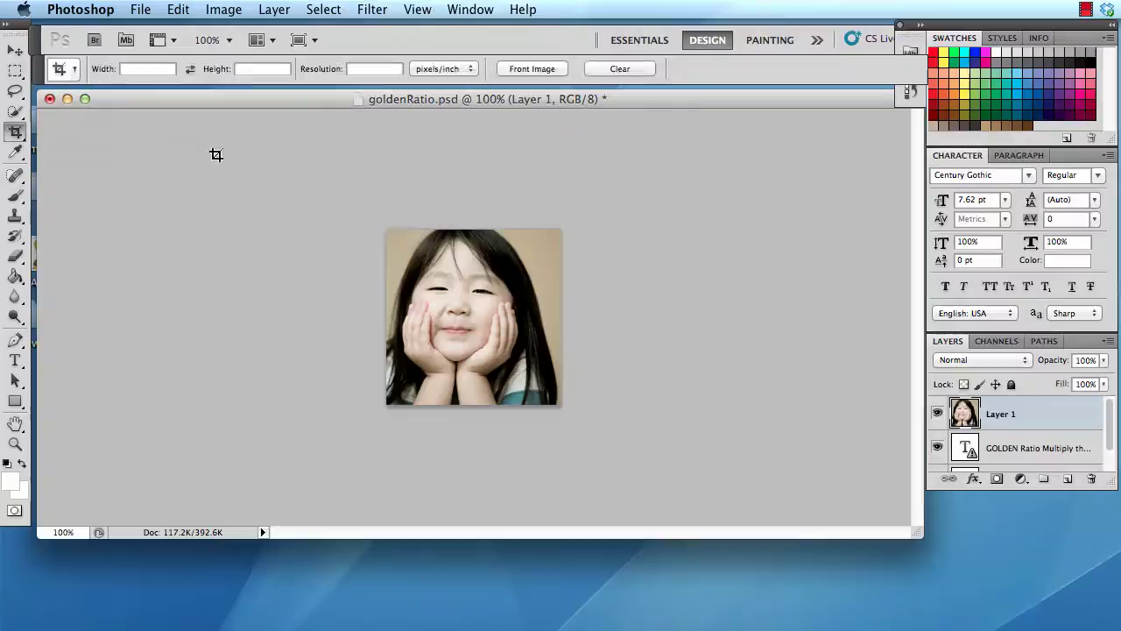
left_click_drag(386, 230, 595, 428)
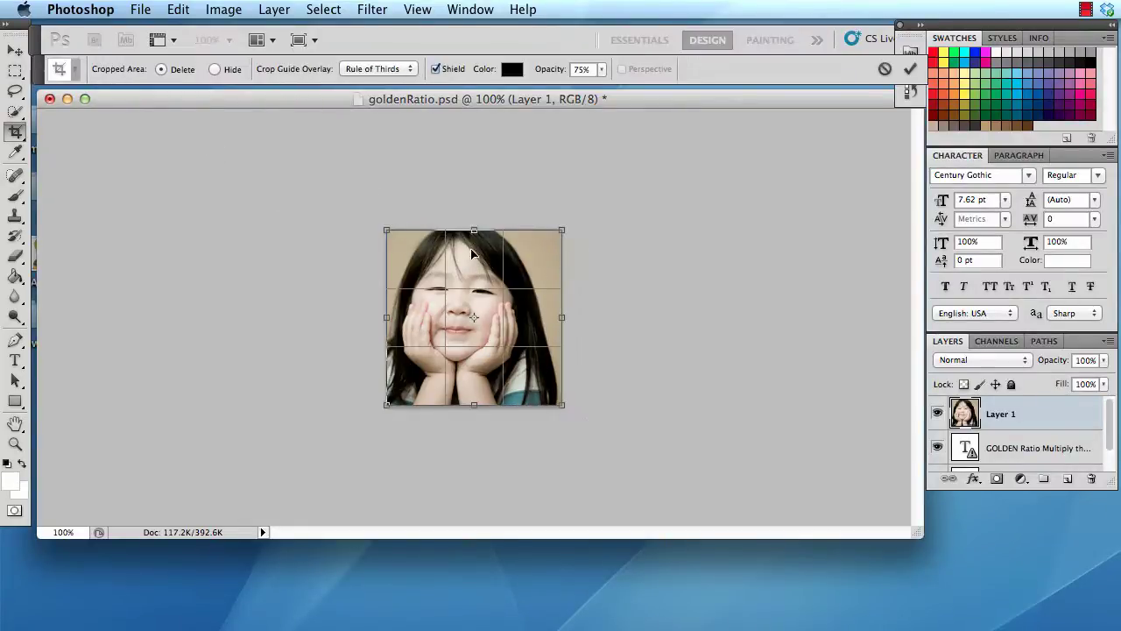
mouse_move(386, 227)
left_mouse_down()
mouse_move(358, 200)
mouse_move(378, 225)
mouse_move(390, 223)
left_mouse_up()
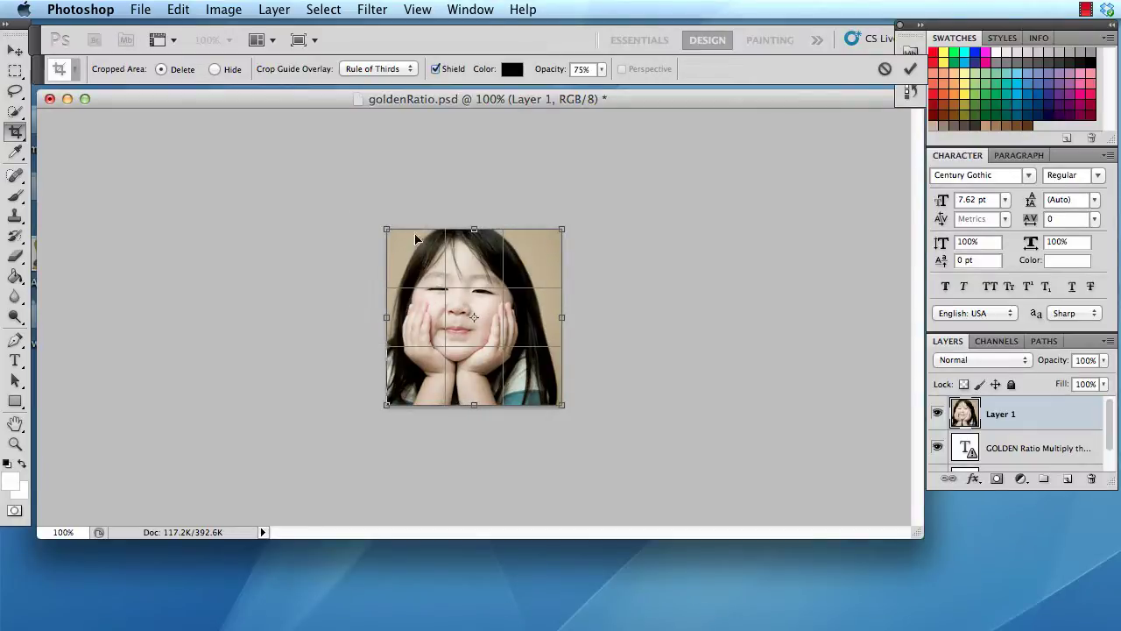
key("Return")
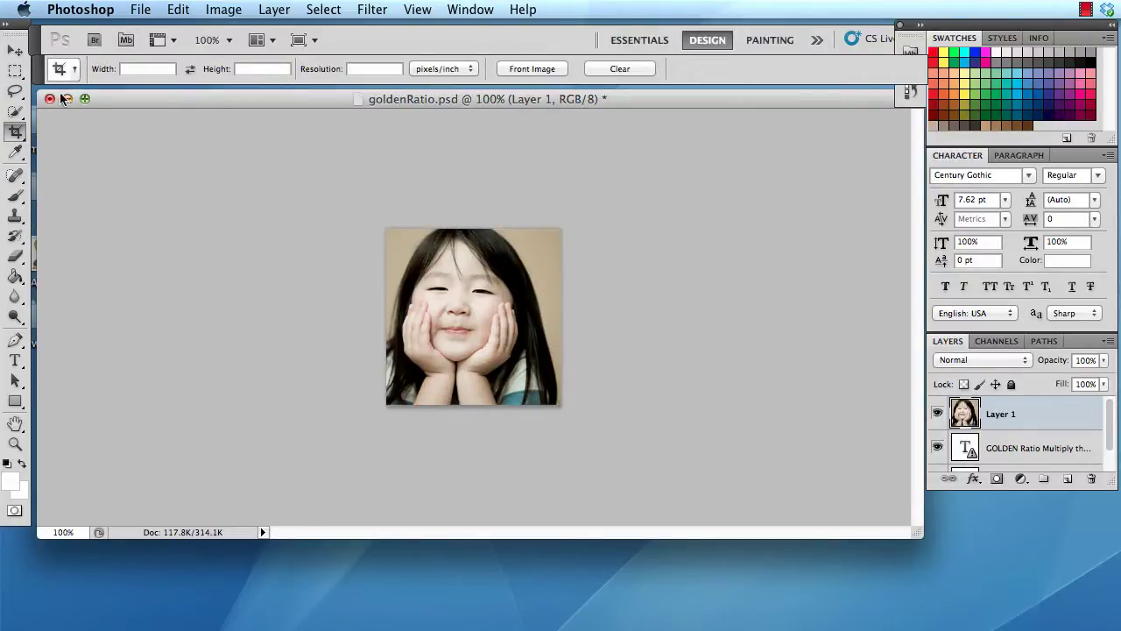
left_click(17, 75)
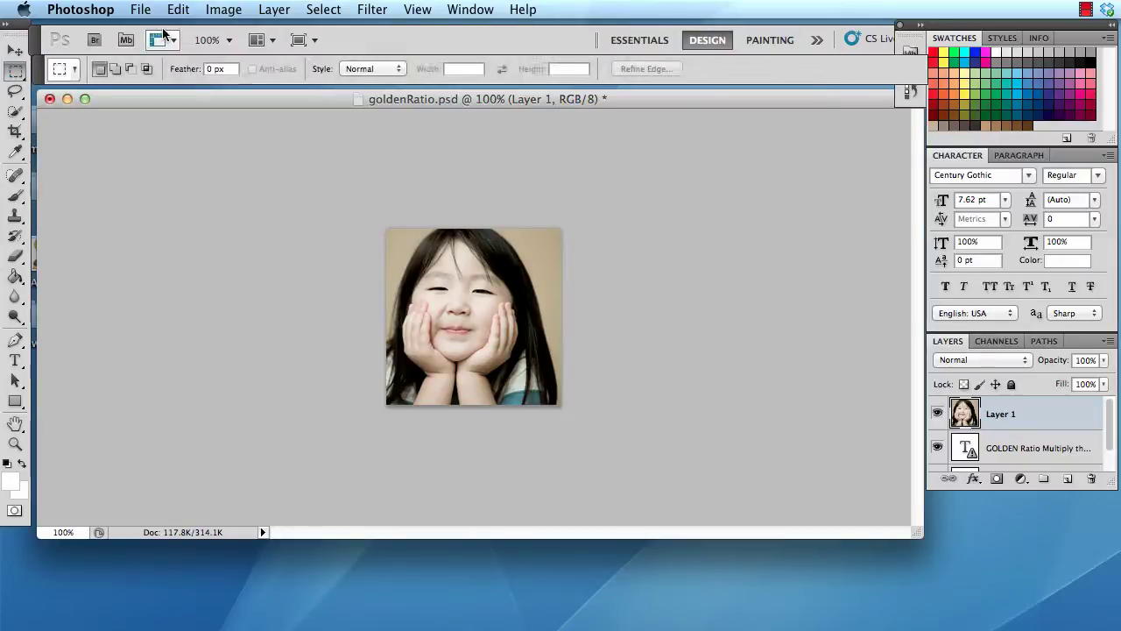
- Open Canvas Size with the middle-left anchor and pixel units, then launch Calculator from Spotlight
left_click(937, 414)
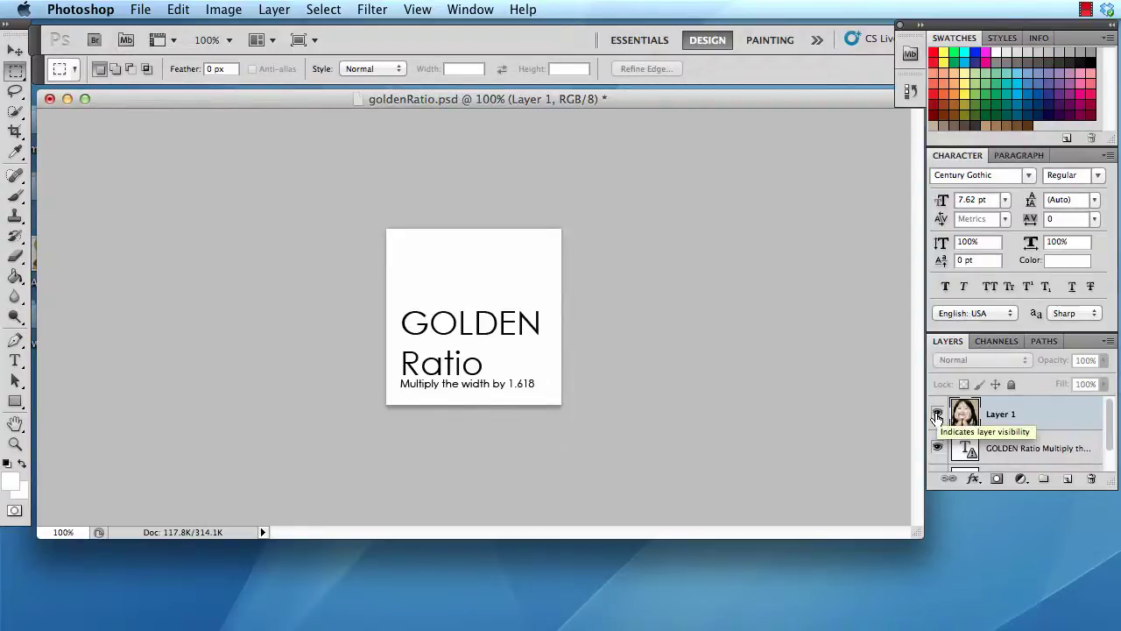
left_click(937, 416)
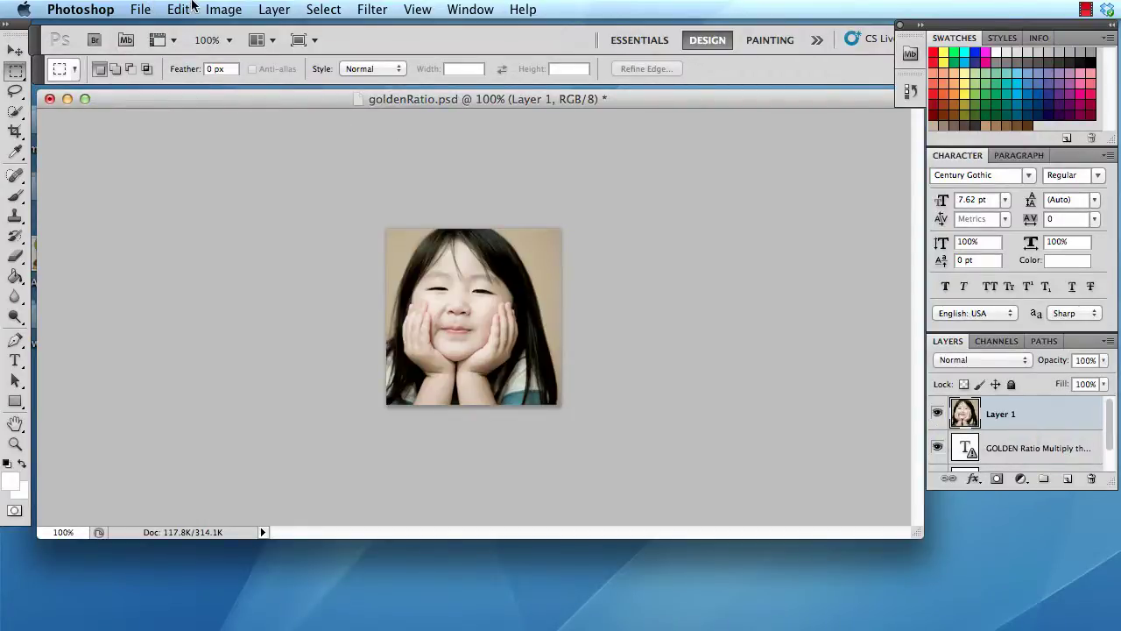
left_click(223, 9)
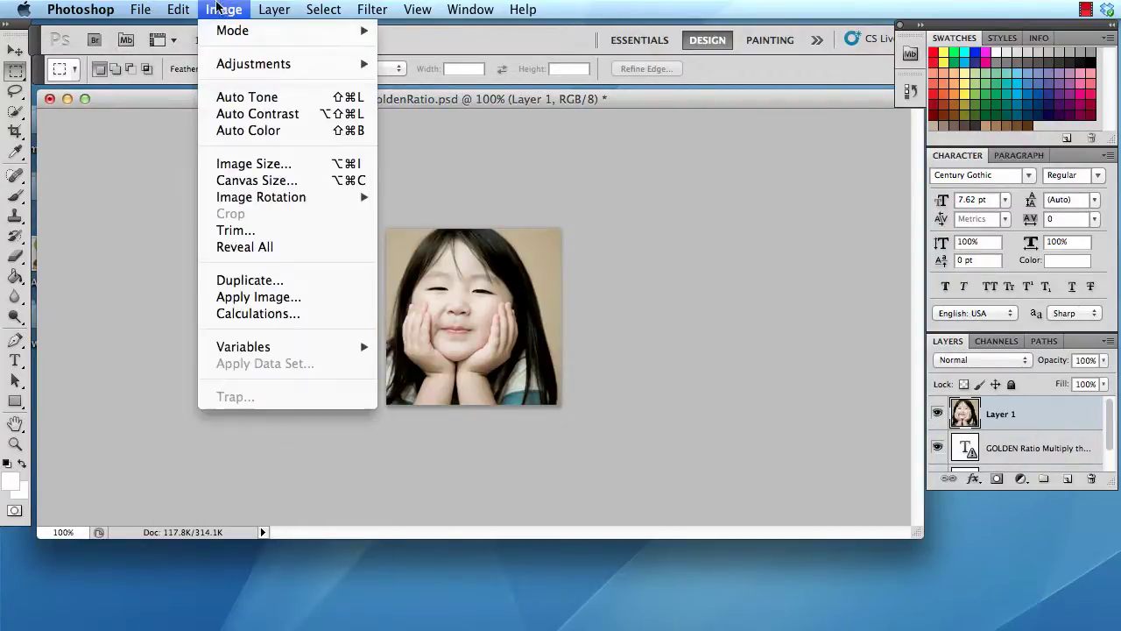
left_click(263, 181)
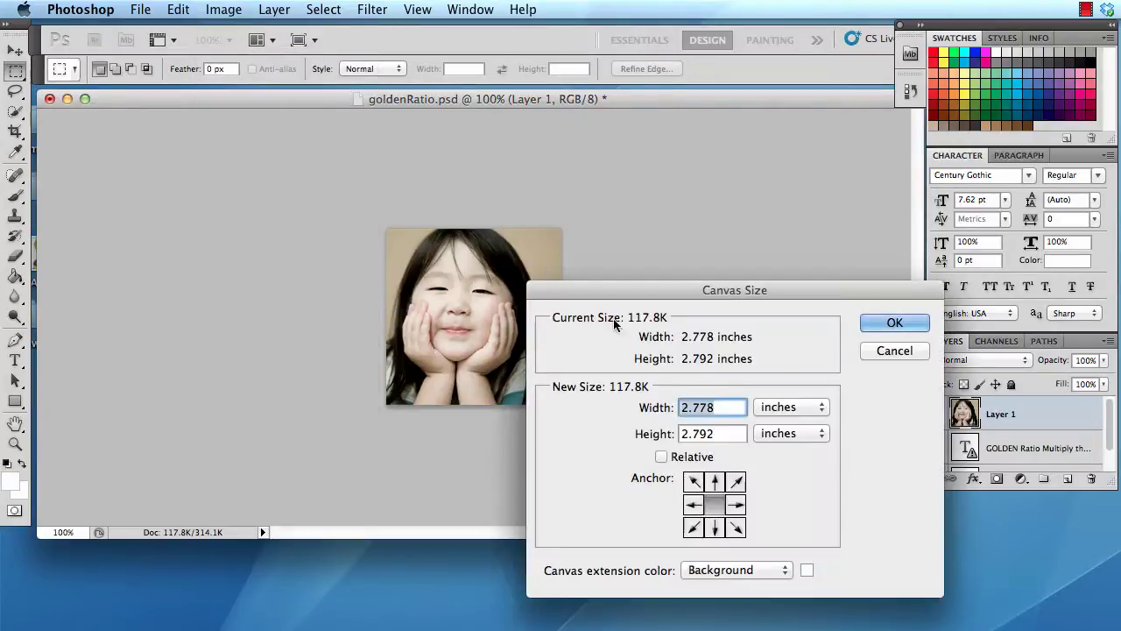
left_click_drag(648, 295, 690, 136)
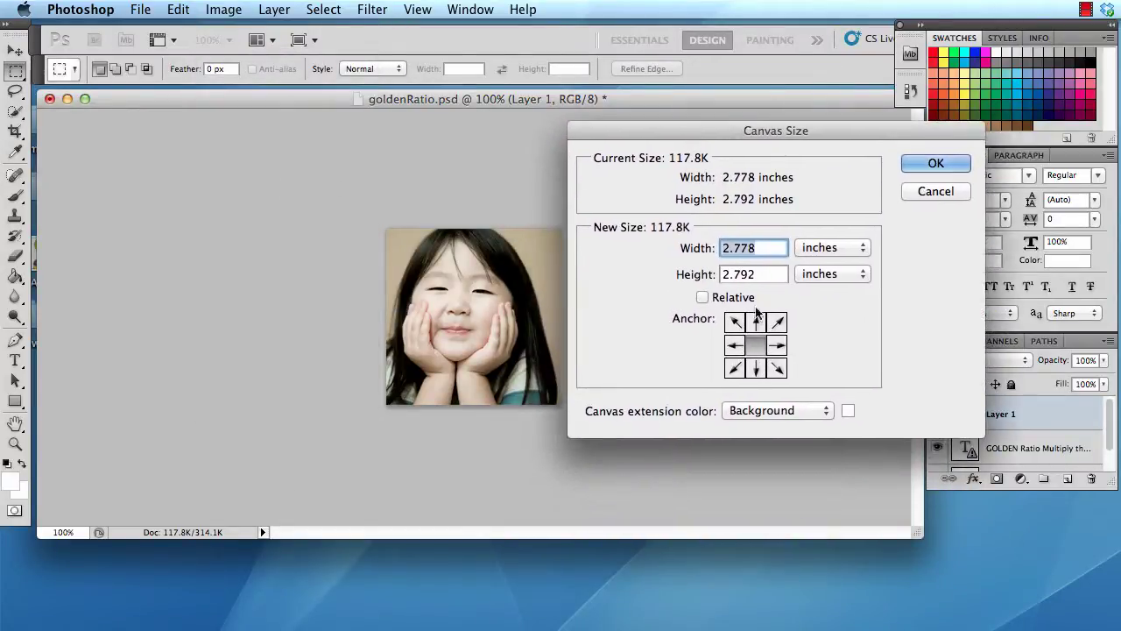
left_click(738, 345)
left_click(748, 346)
left_click(741, 346)
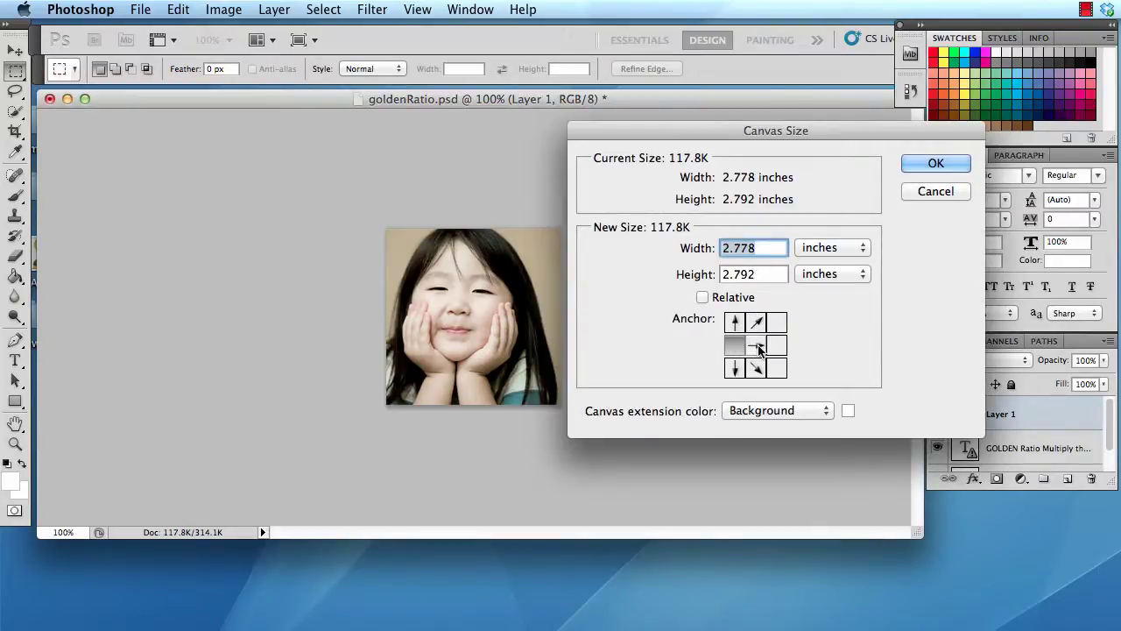
left_click(828, 248)
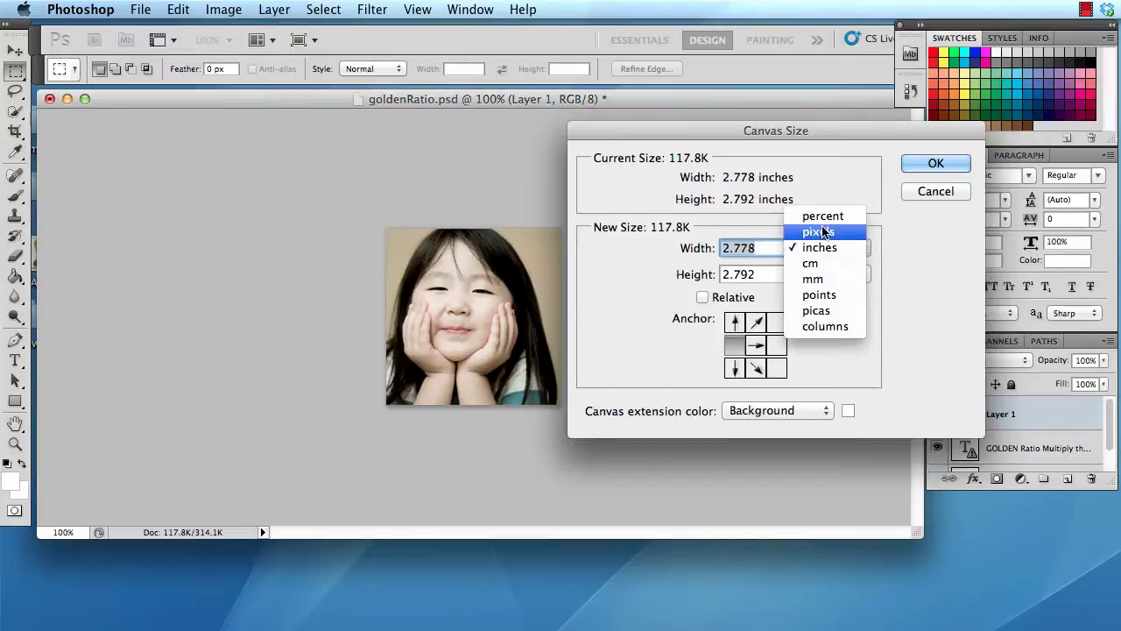
left_click(824, 233)
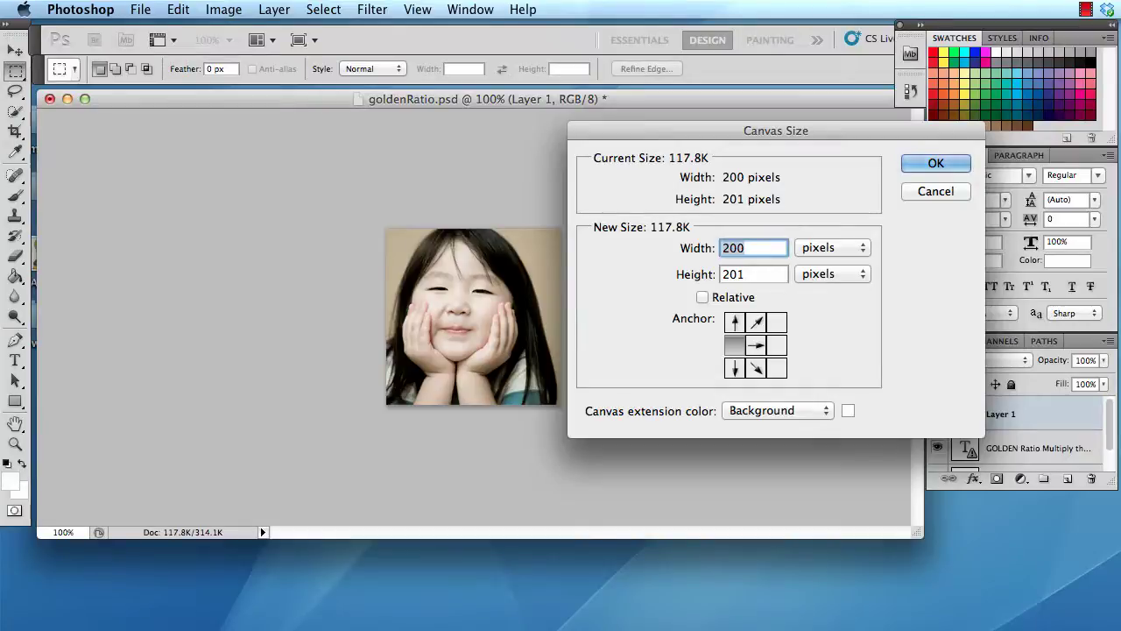
left_click(1107, 9)
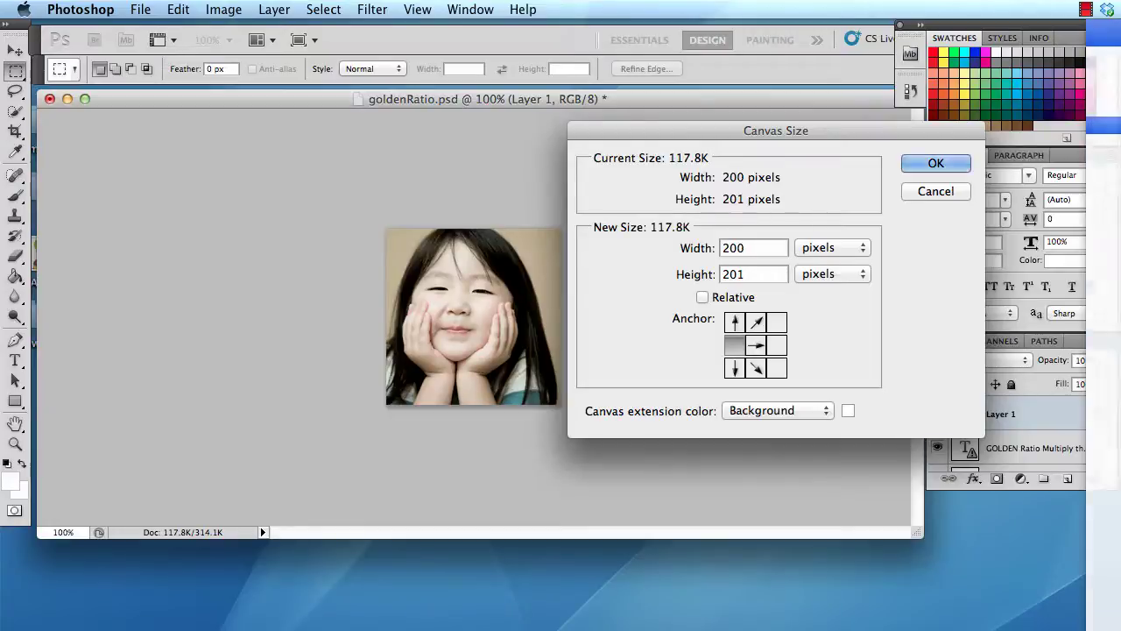
key("Return")
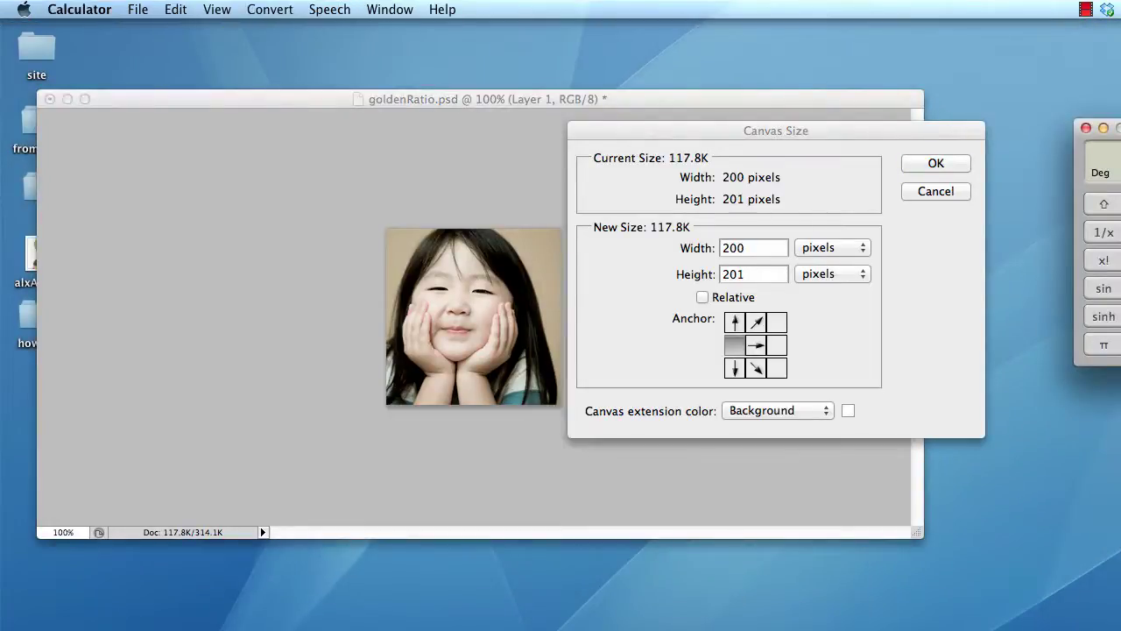
- Compute 200 × 1.618 = 323.6 in Calculator, then return to the Canvas Size Width field
left_click_drag(1111, 129, 267, 172)
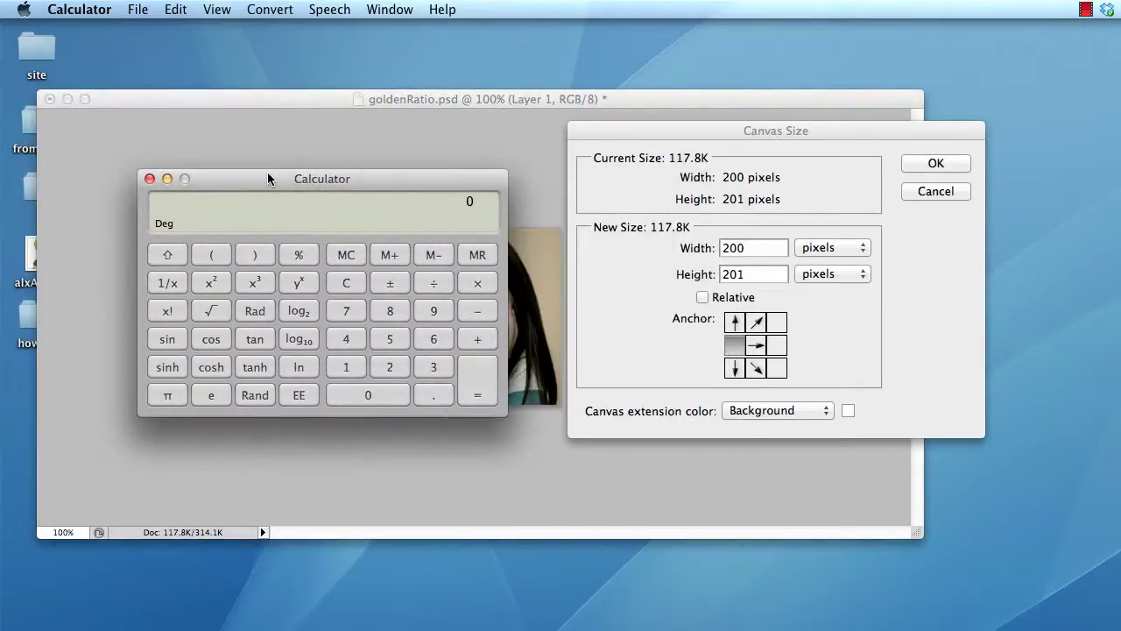
left_click(399, 370)
left_click(387, 396)
left_click(388, 396)
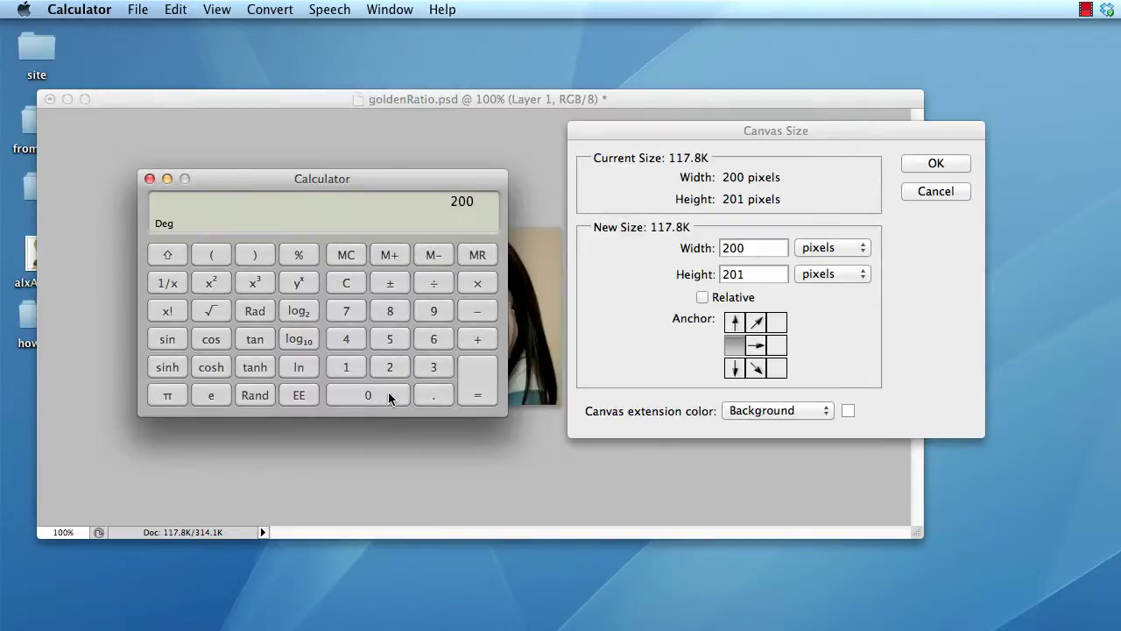
left_click(462, 288)
left_click(344, 367)
left_click(426, 396)
left_click(435, 341)
left_click(346, 367)
left_click(390, 315)
left_click(471, 372)
left_click(748, 248)
- Widen the canvas to 324 pixels, checking the 323.6 result in Calculator first
double_click(750, 248)
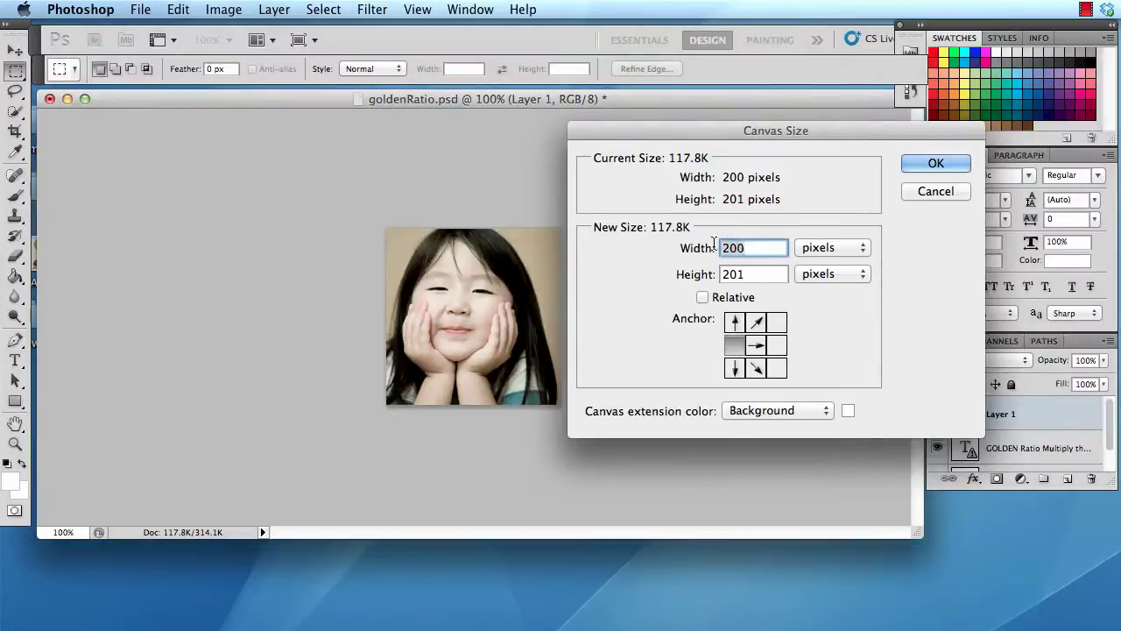
type("324")
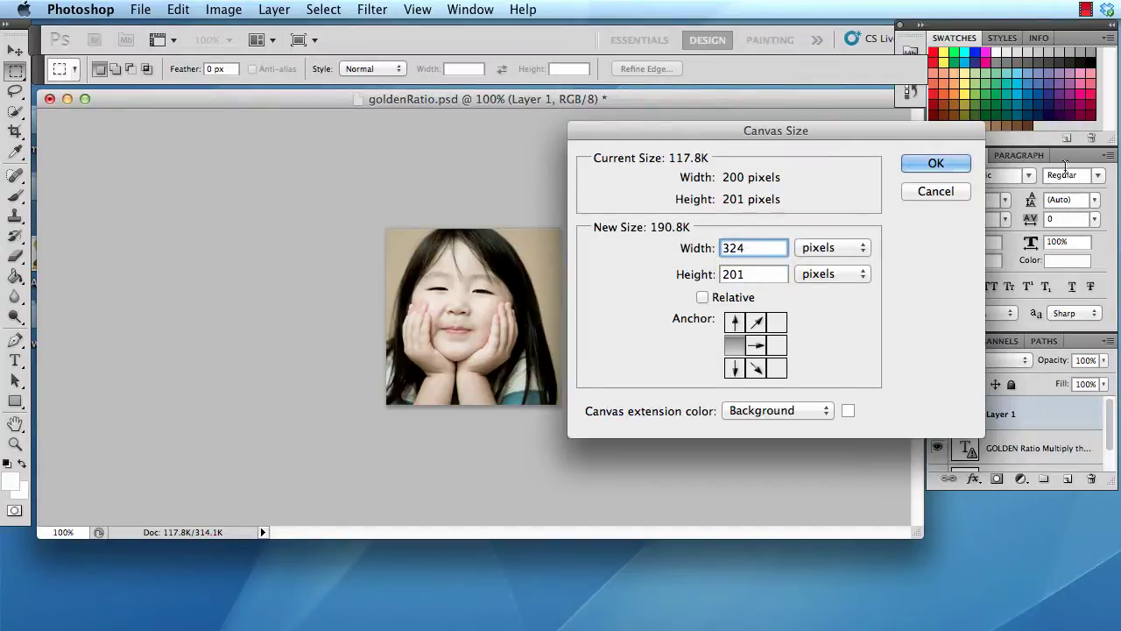
key("super+Tab")
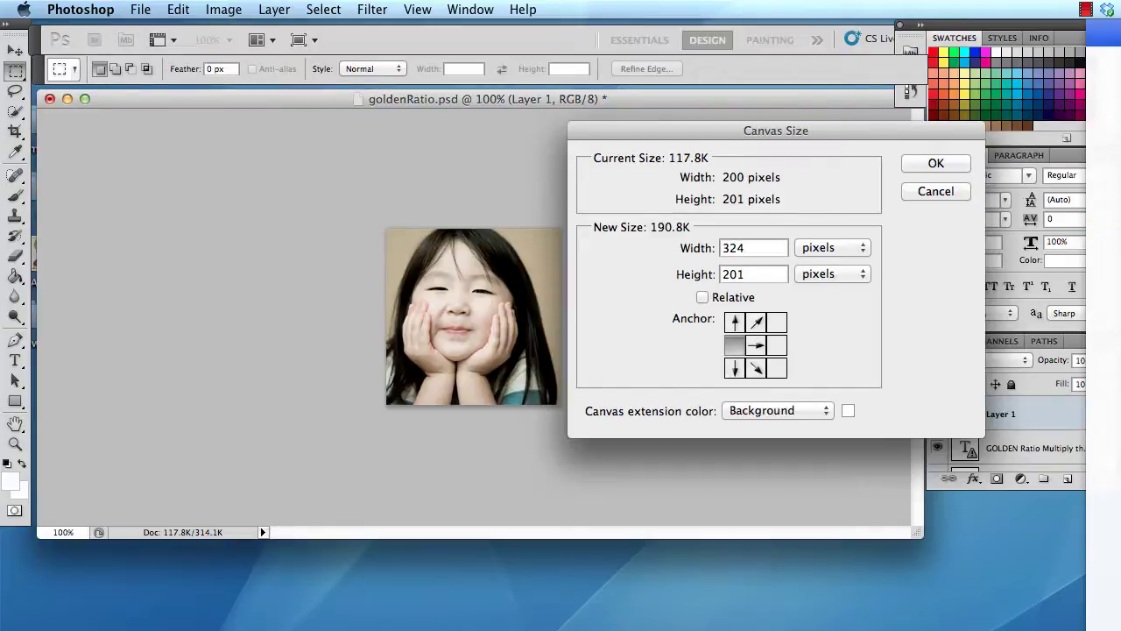
key("super+Tab")
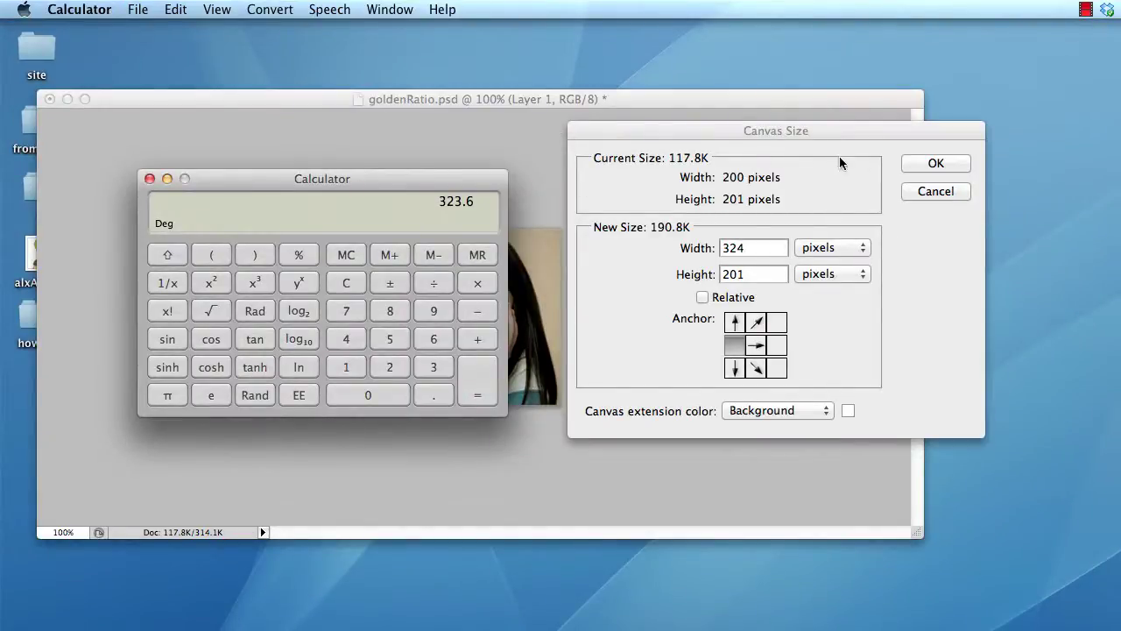
key("super+Tab")
left_click(907, 161)
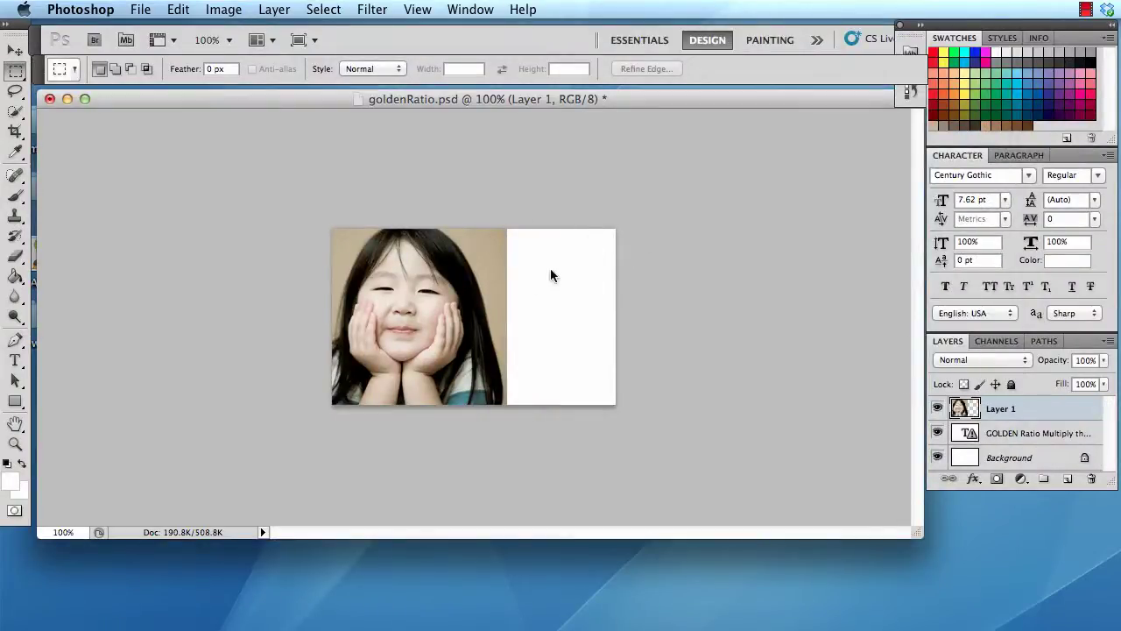
- Delete the GOLDEN Ratio text layer from the Layers panel
left_click(1021, 435)
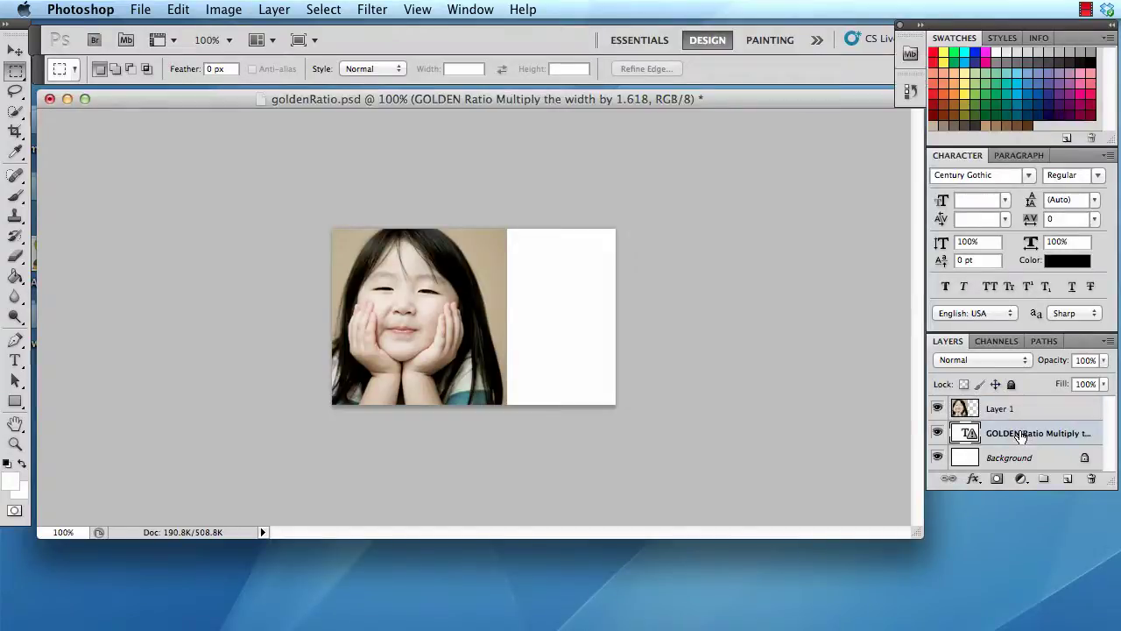
left_click(937, 409)
left_click(937, 409)
left_click(937, 433)
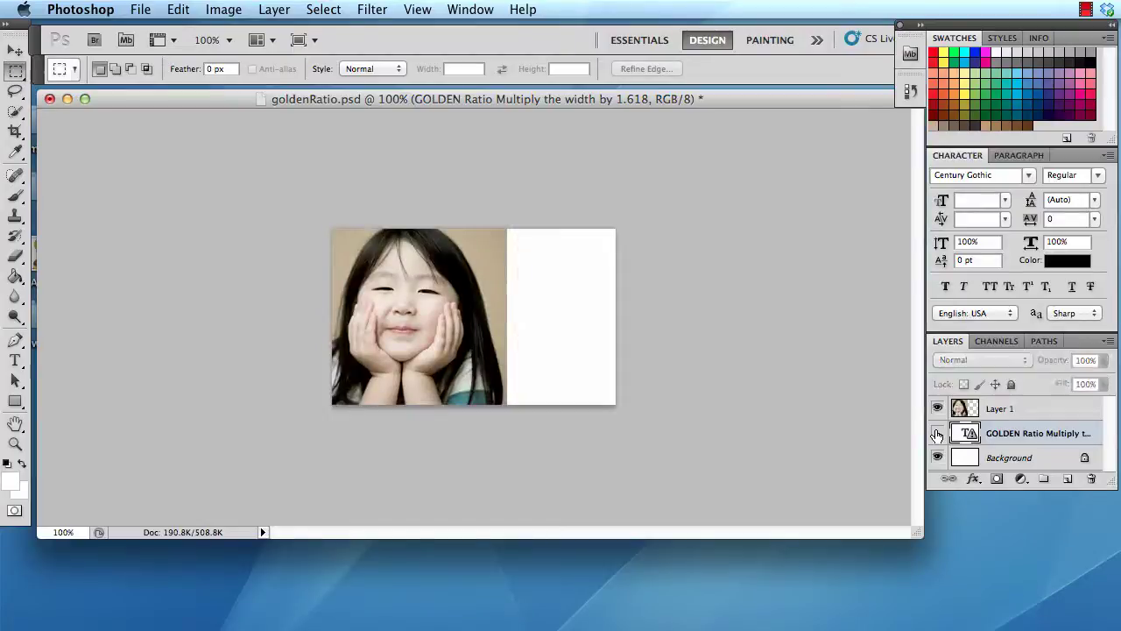
left_click(1091, 478)
left_click(845, 337)
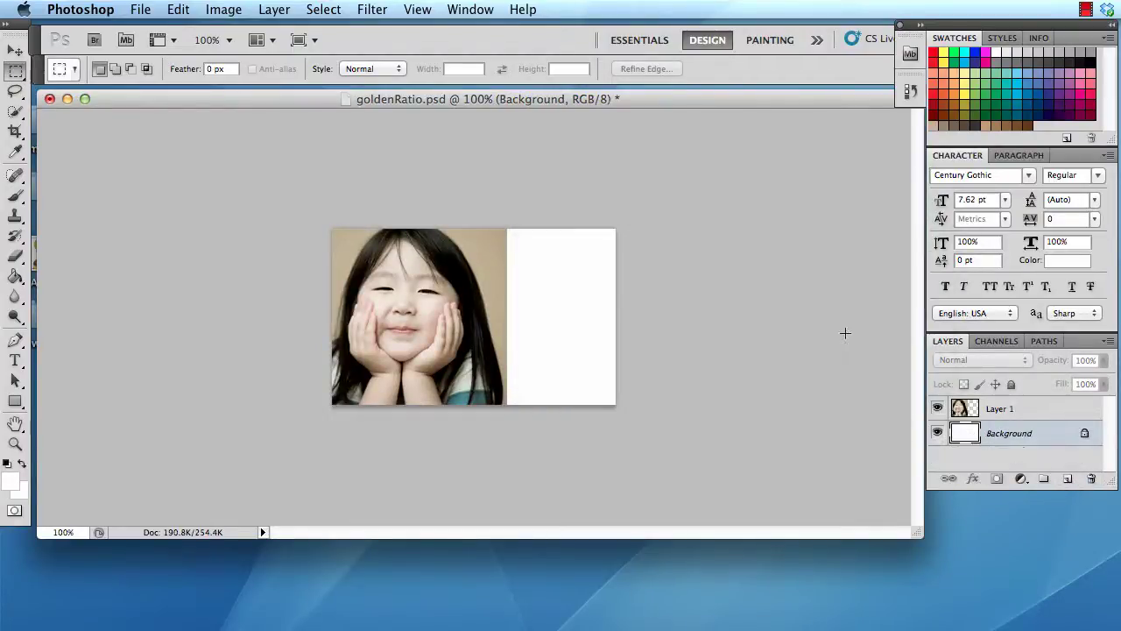
- Sample a teal colour from the photo and fill the Background layer with it
left_click(1021, 434)
left_click(15, 152)
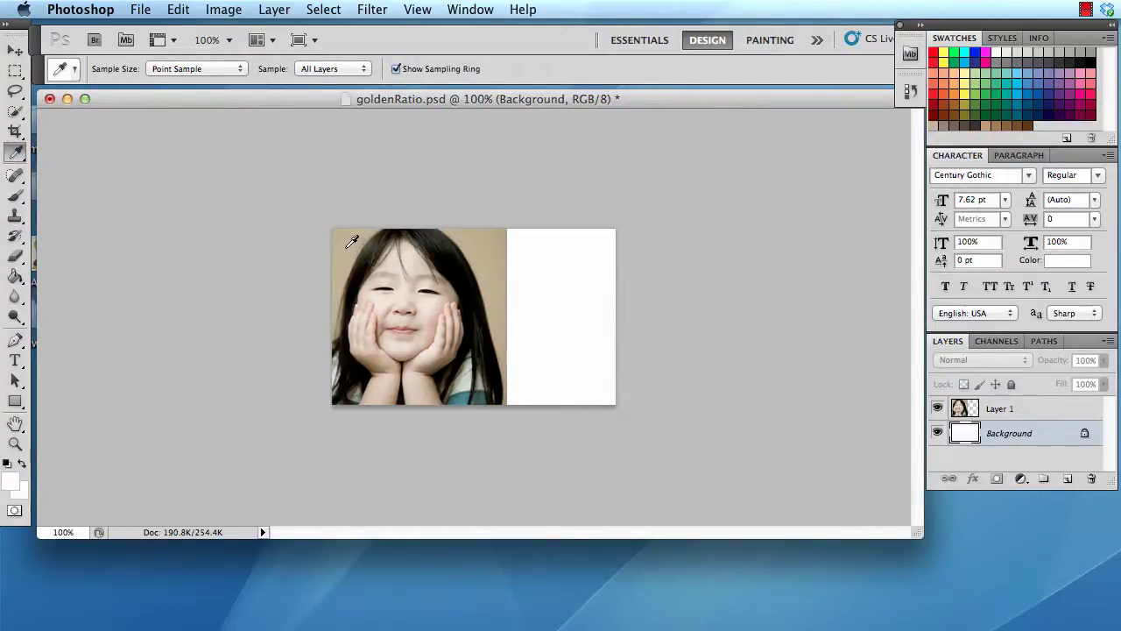
left_click(455, 395)
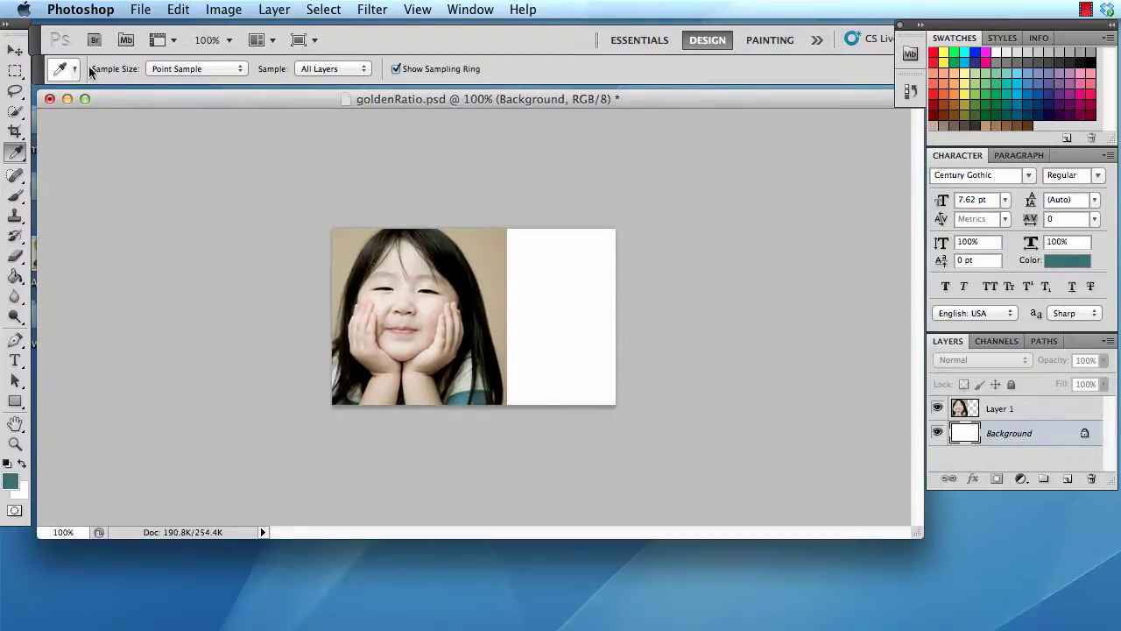
left_click(178, 8)
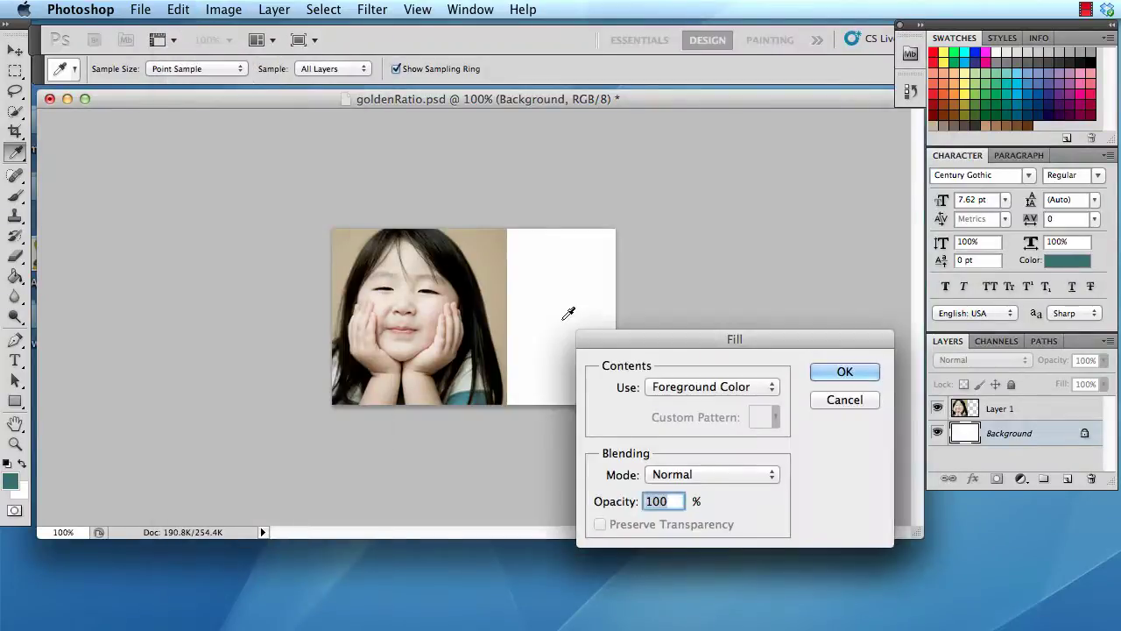
left_click(814, 370)
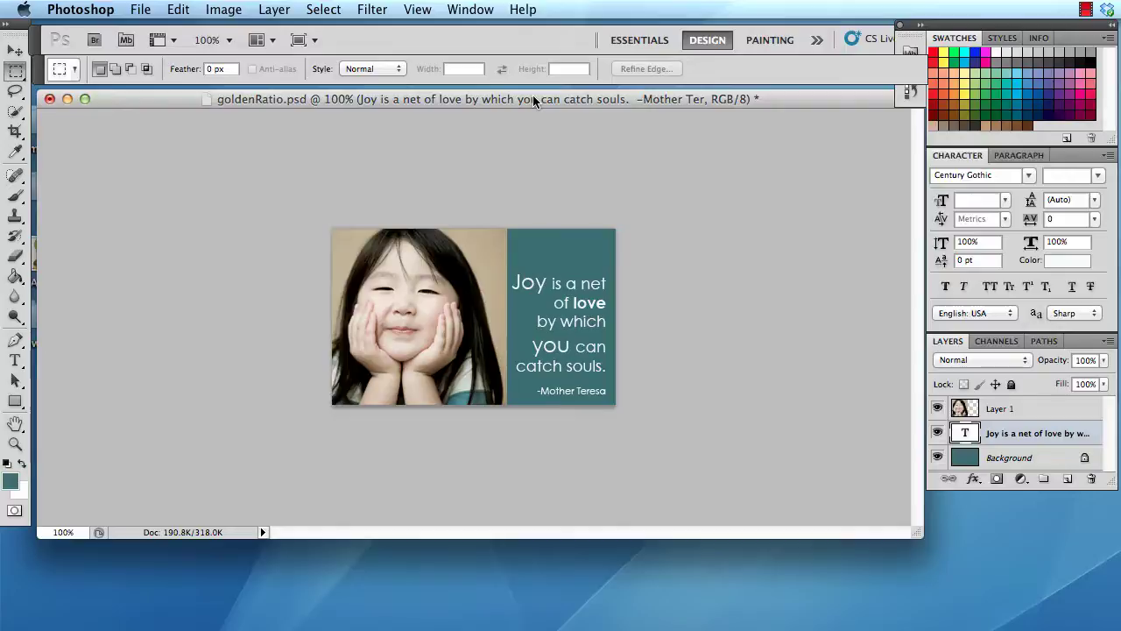
- Switch from Photoshop to Firefox
key("super+Tab")
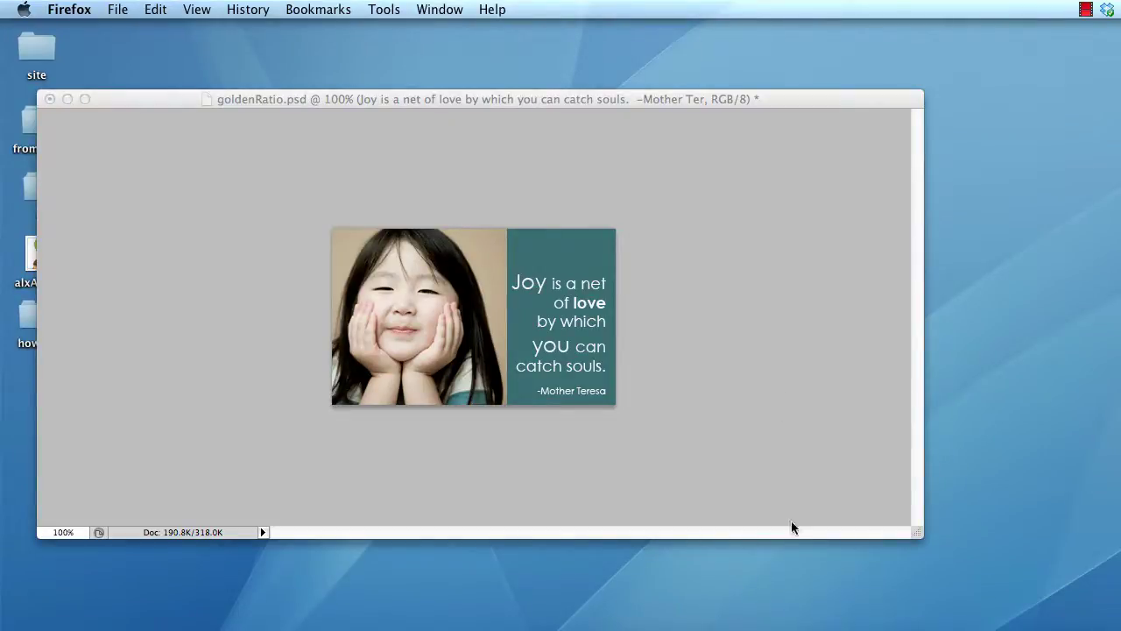
- Restore the GoldenNumber.net page, shift its window left, minimise it and return to Photoshop
left_click(1073, 567)
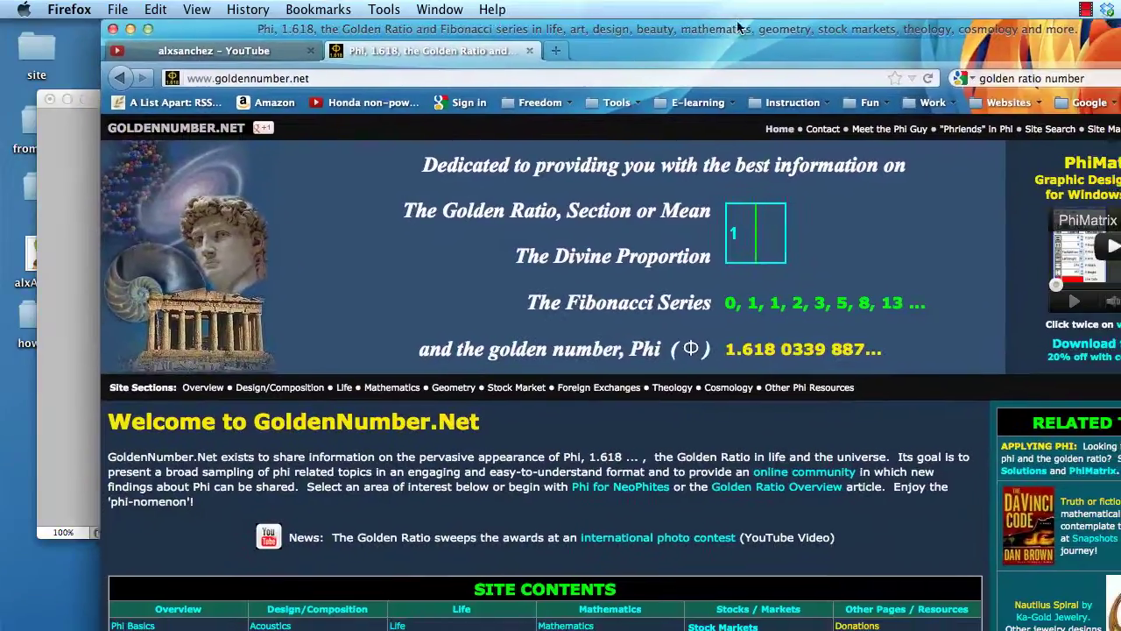
left_click_drag(738, 28, 682, 7)
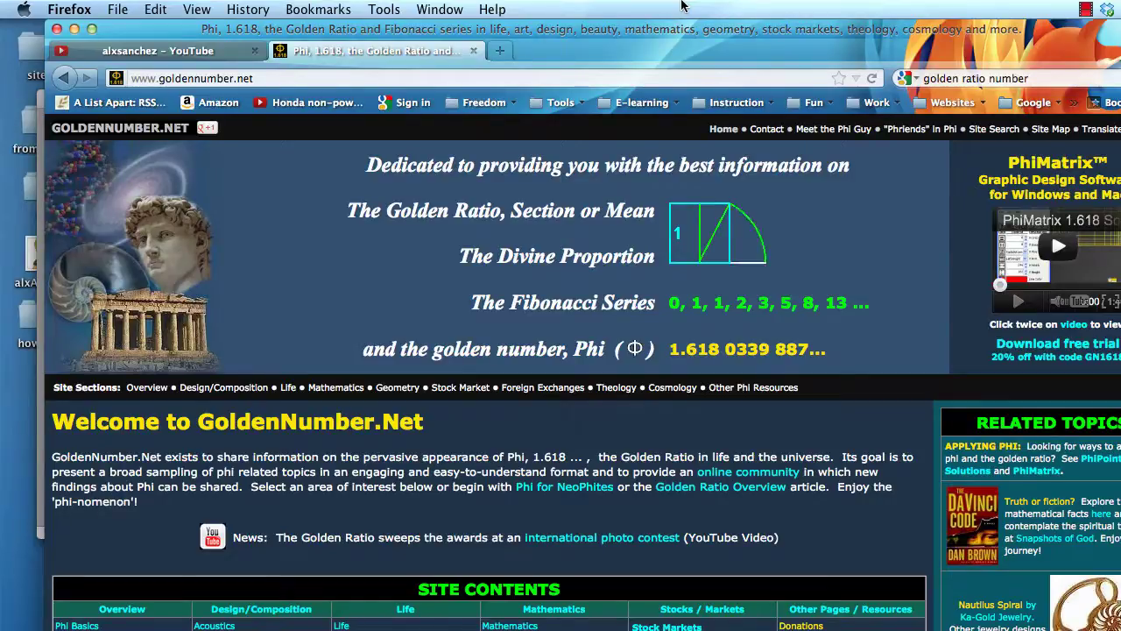
left_click_drag(682, 7, 640, 6)
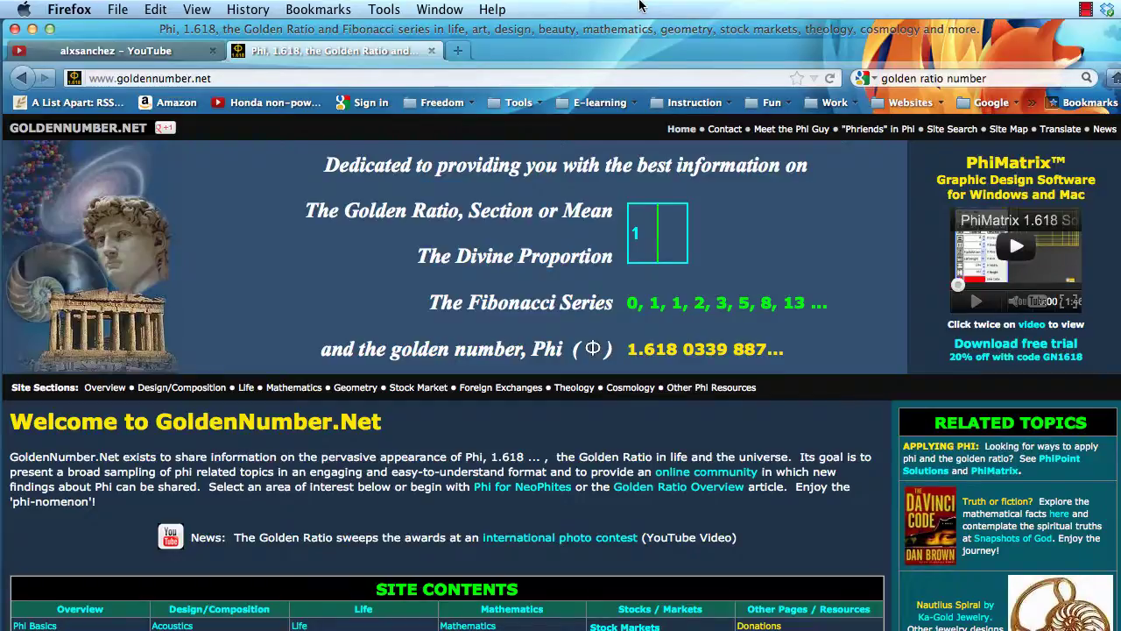
key("super+m")
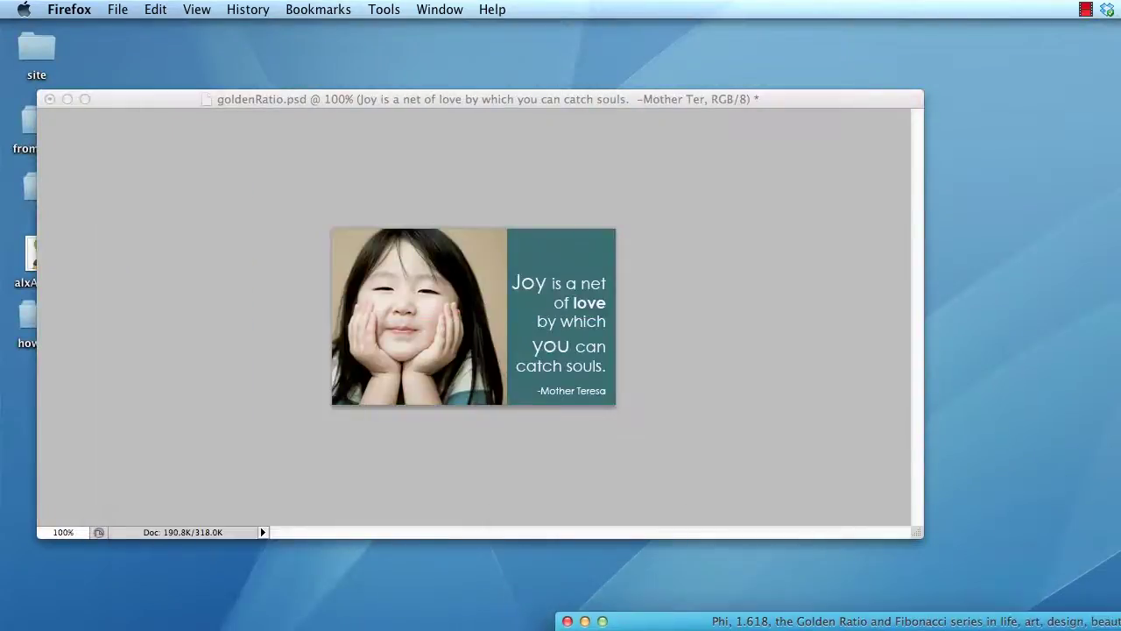
left_click(729, 212)
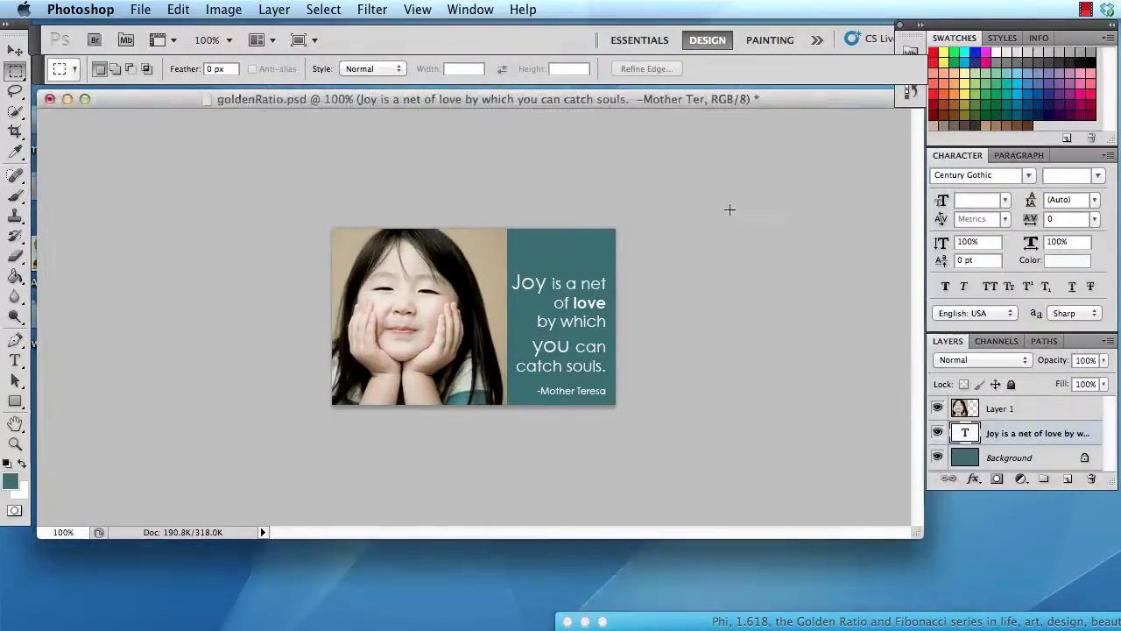